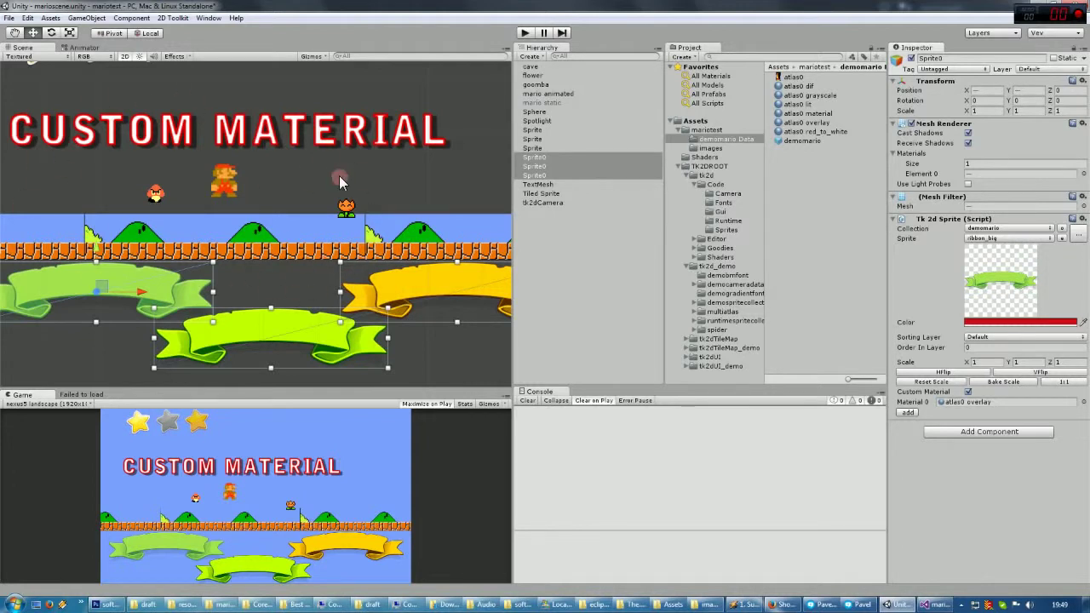
- Select Mario in the Scene view to show his atlas0 red_to_white fire material settings
left_click(226, 178)
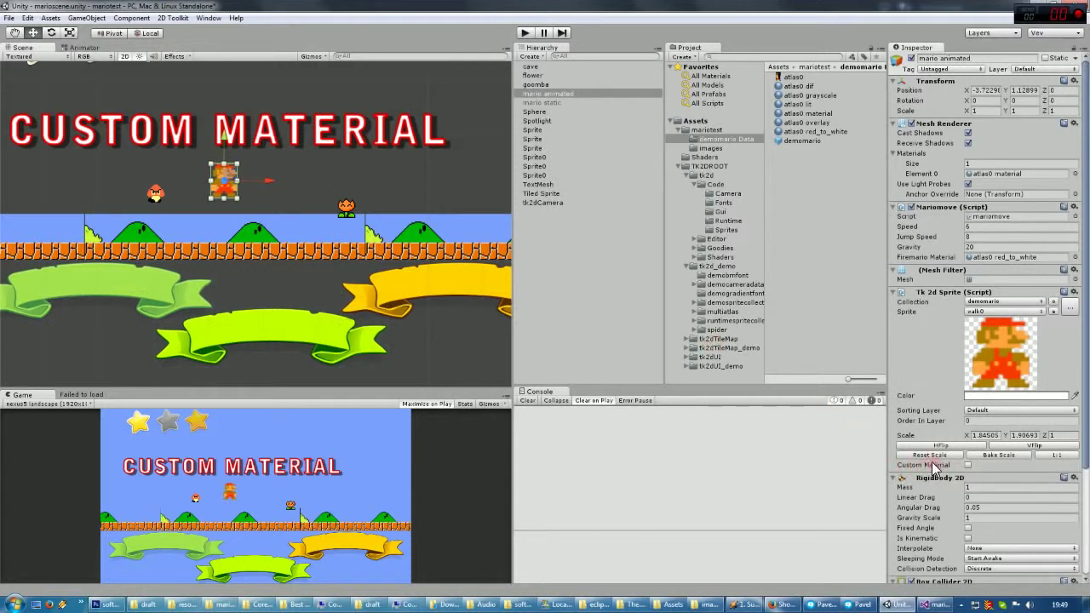
- Toggle Custom Material on and off on Mario's Tk 2d Sprite, then start the game
scroll(935, 467, "down", 2)
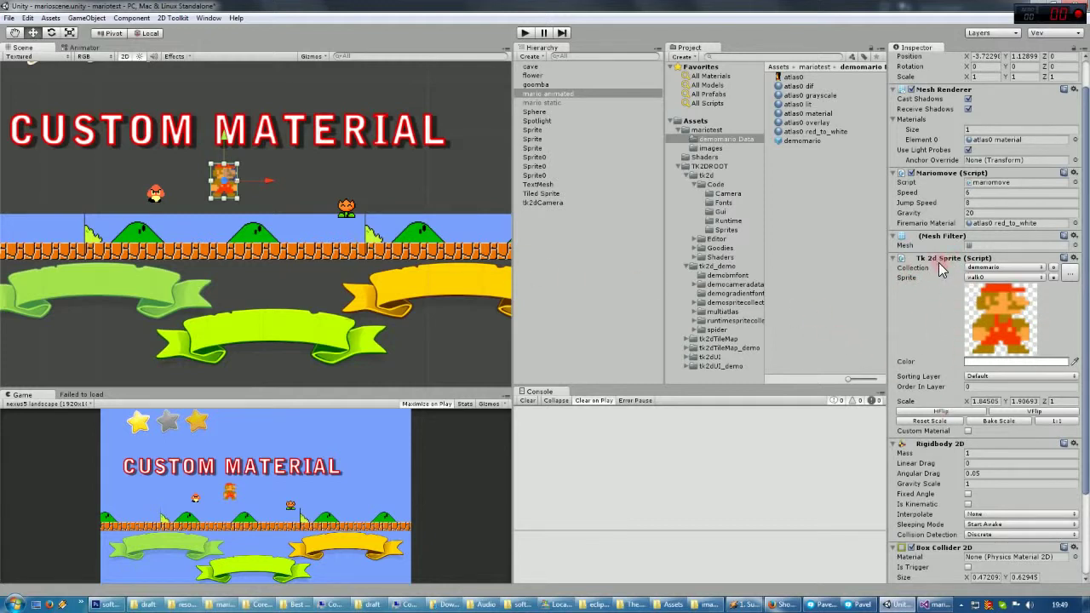
left_click(968, 431)
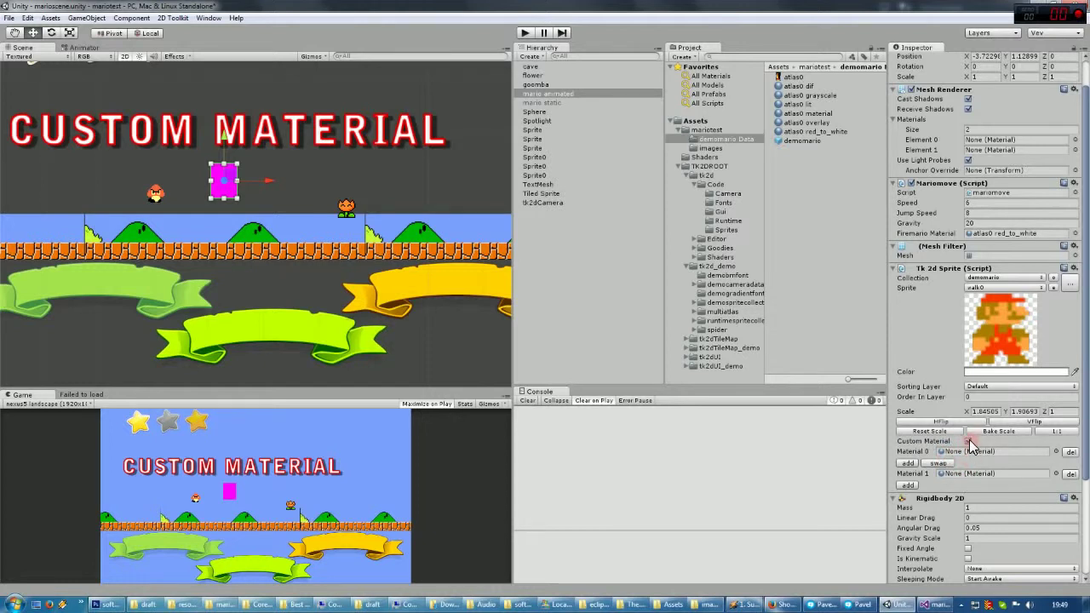
left_click(969, 442)
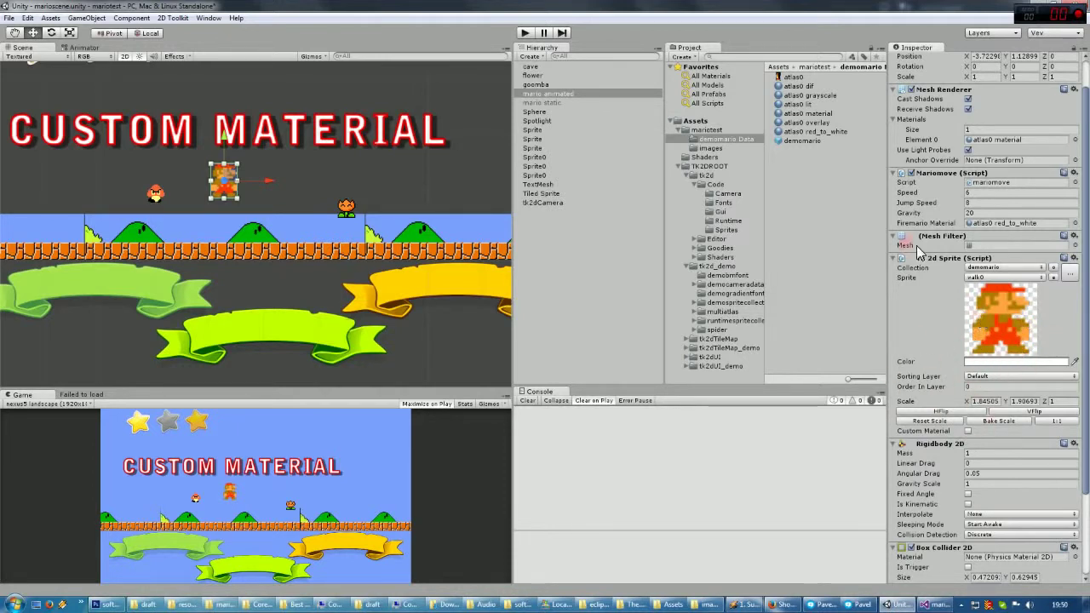
left_click(520, 34)
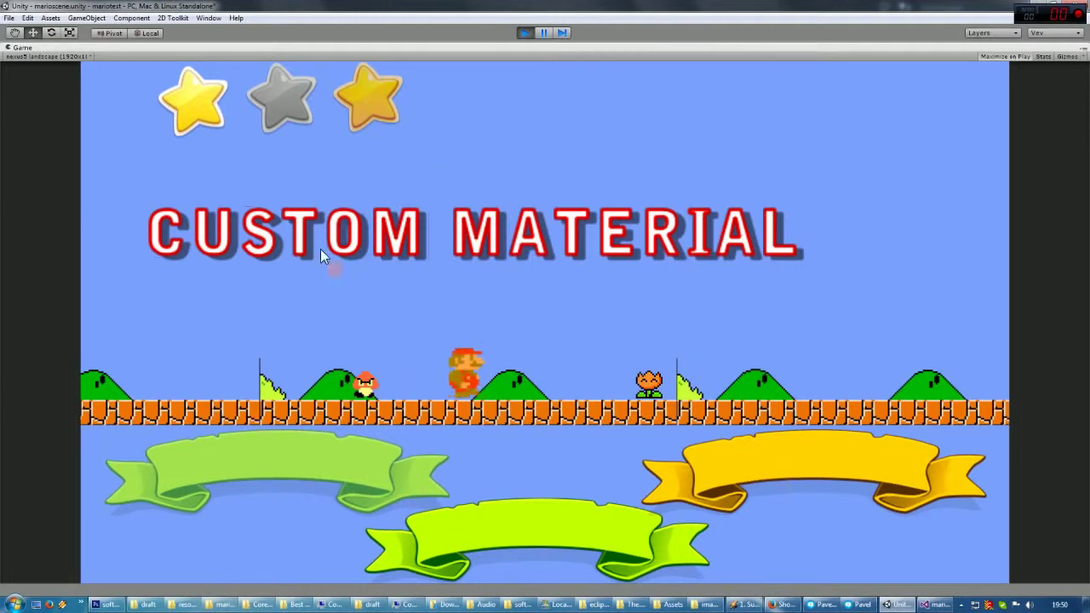
- Exit play mode after watching the Mario test scene run
left_click(521, 31)
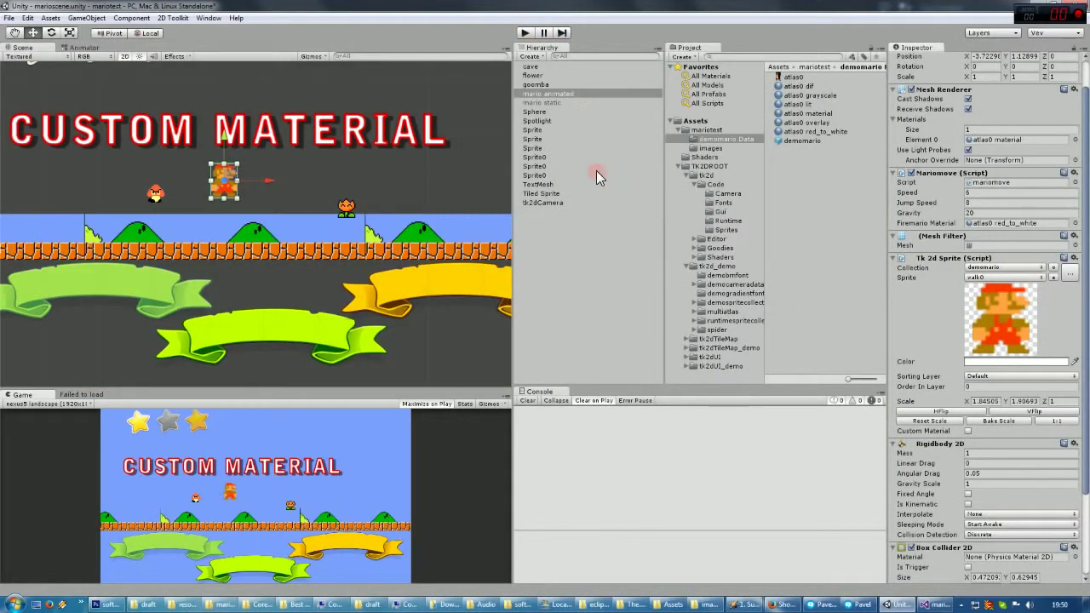
- Inspect the demomario sprite collection and show the TK2DROOT folder contents
left_click(775, 141)
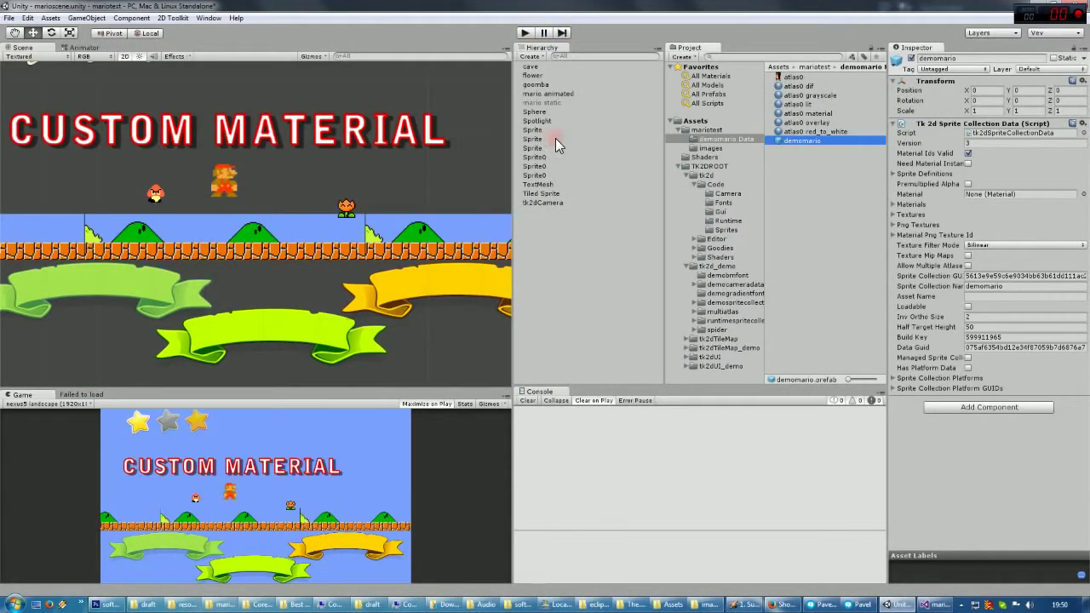
left_click(694, 121)
left_click(708, 166)
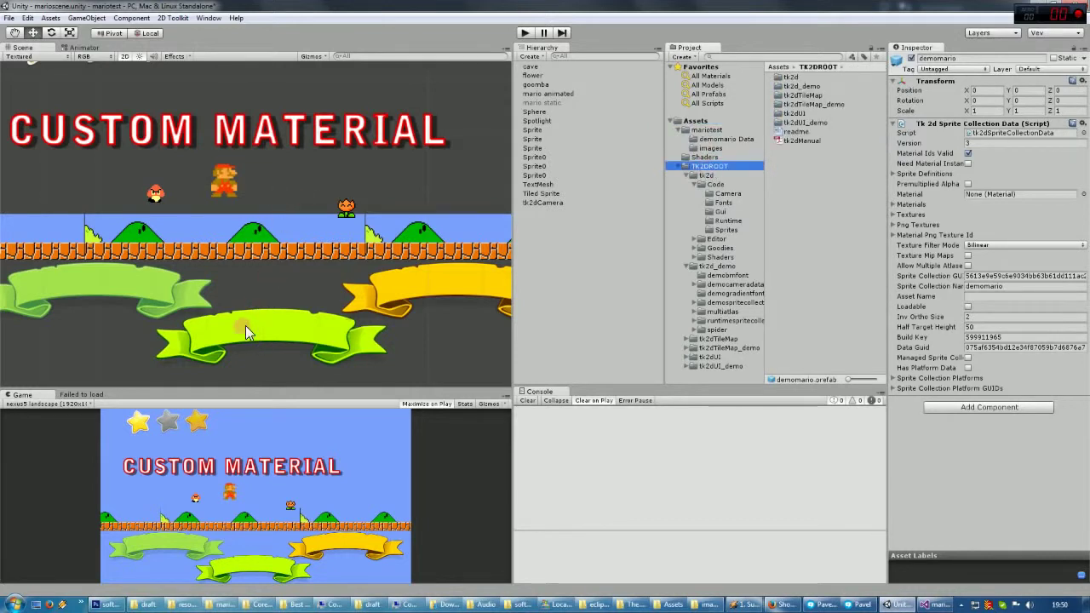
- Inspect each ribbon sprite, then select the CUSTOM MATERIAL text to see its Photoshop materials
left_click(86, 272)
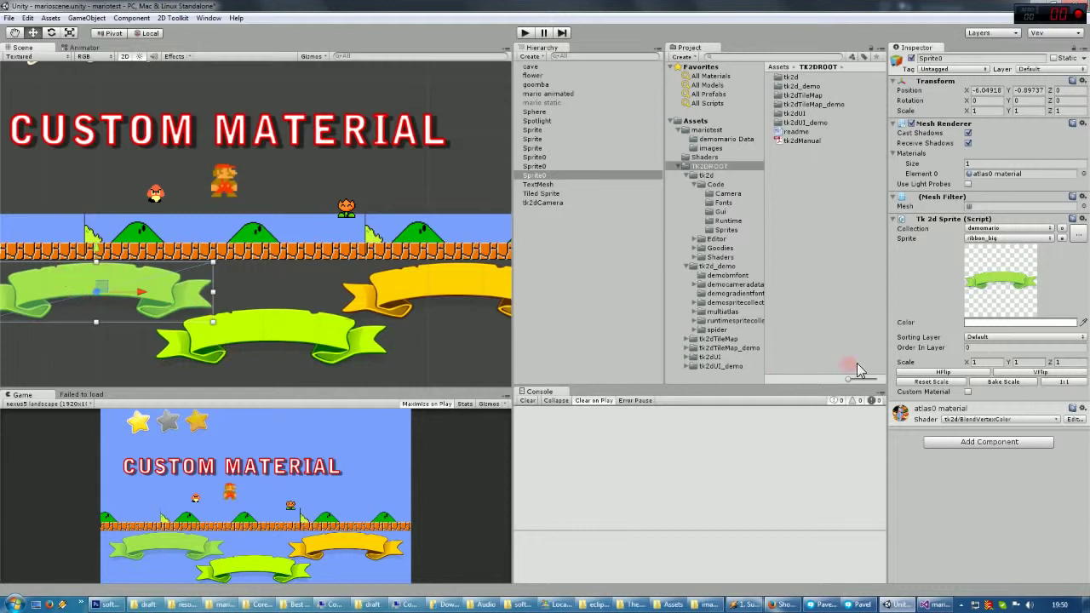
left_click(310, 337)
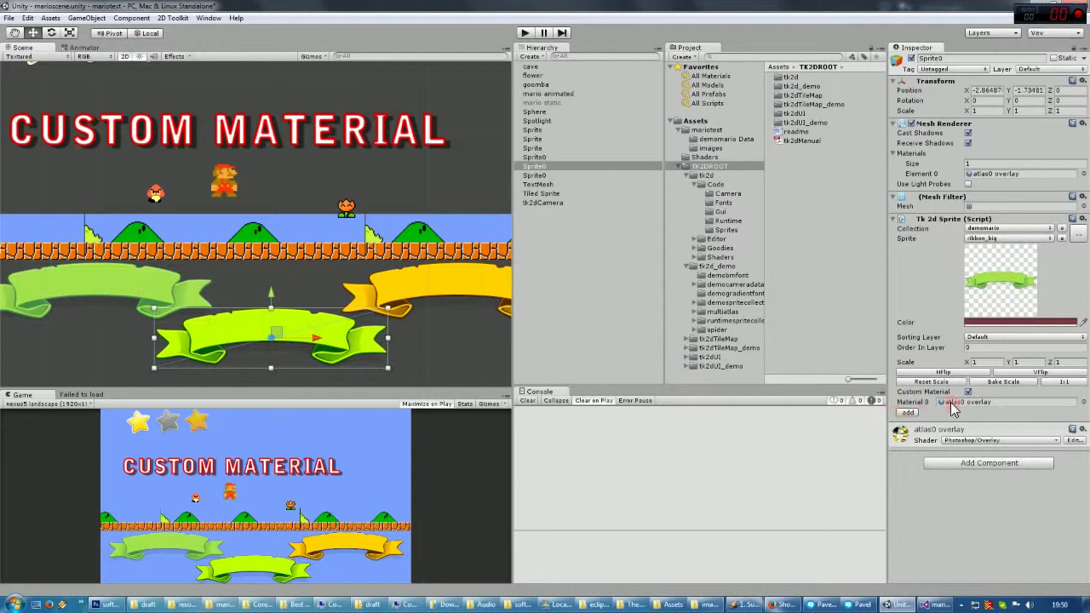
left_click(259, 359)
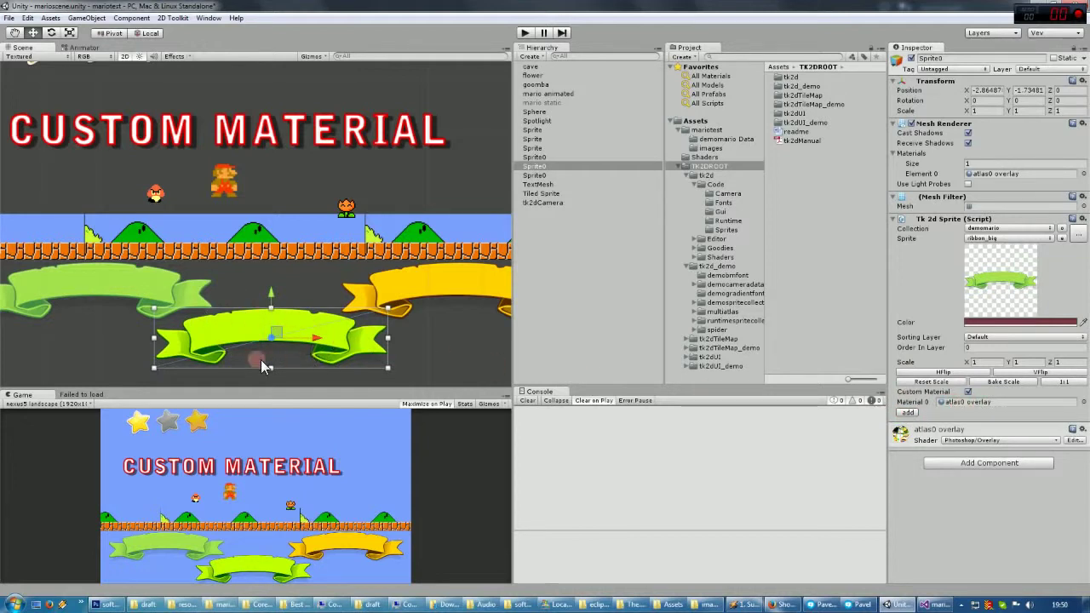
left_click(463, 286)
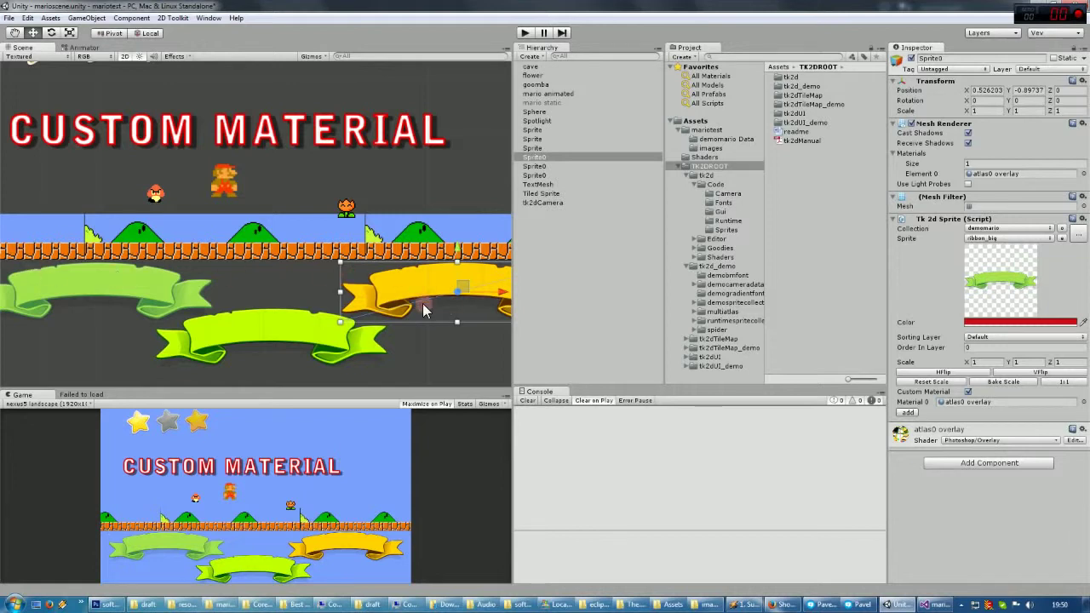
left_click(221, 126)
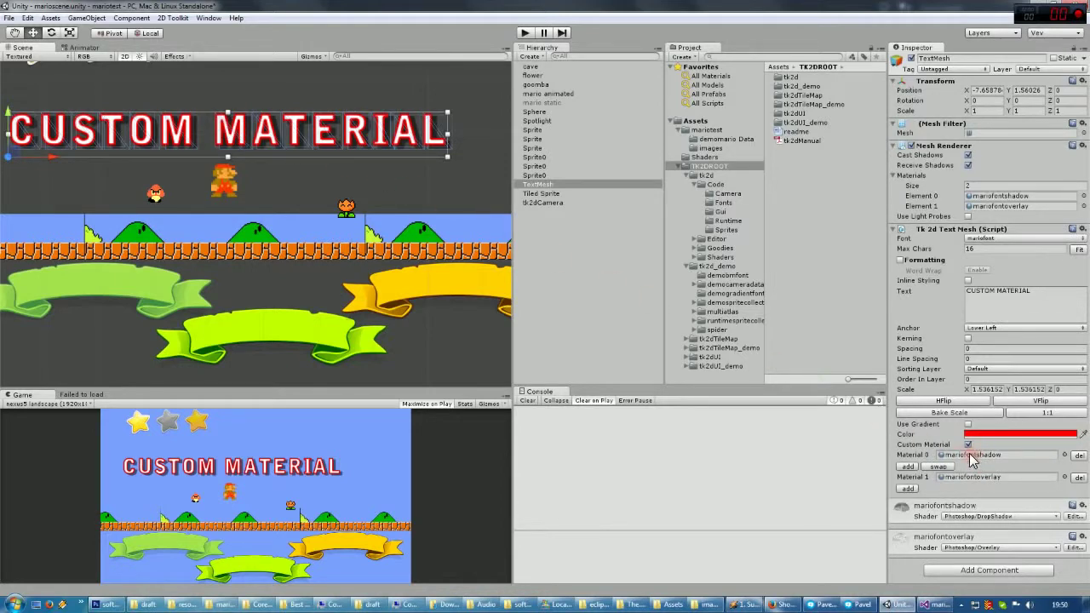
- Turn off the CUSTOM MATERIAL text's custom materials and set its colour to white
left_click(385, 178)
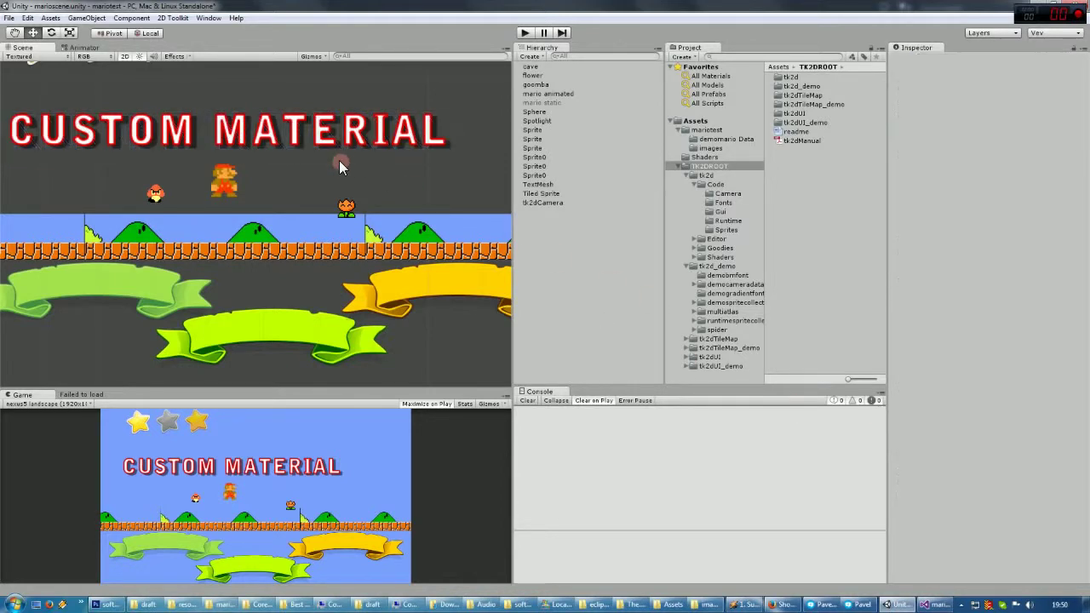
scroll(230, 153, "up", 3)
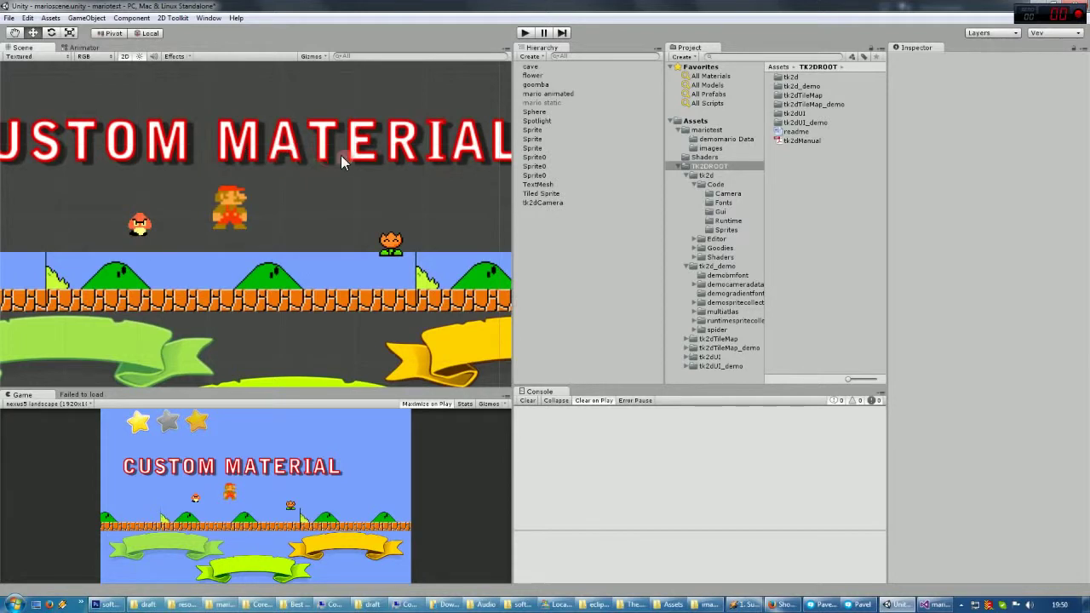
left_click(334, 145)
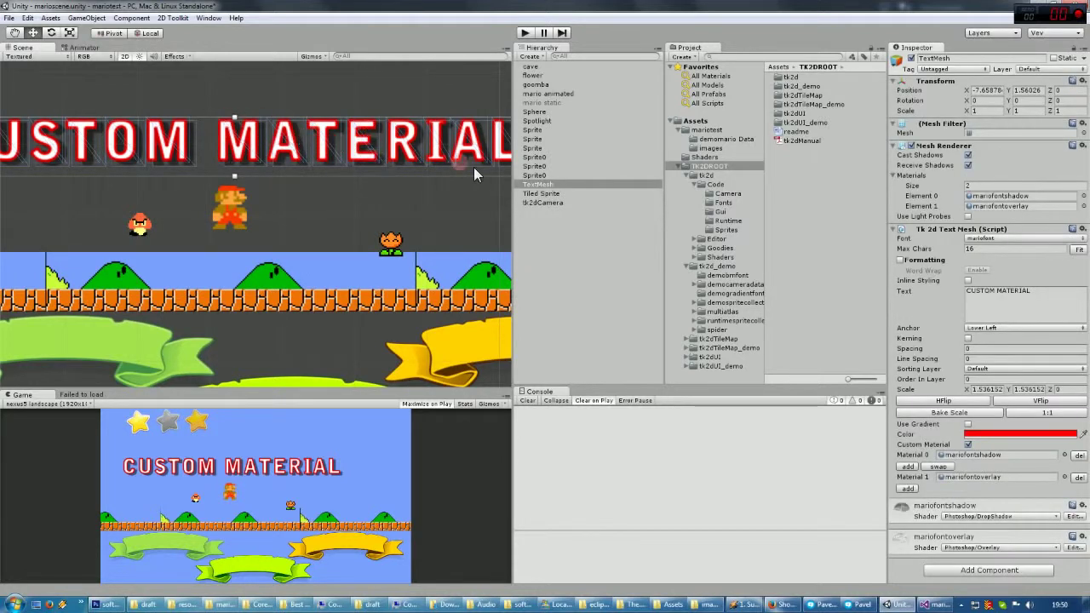
left_click(967, 444)
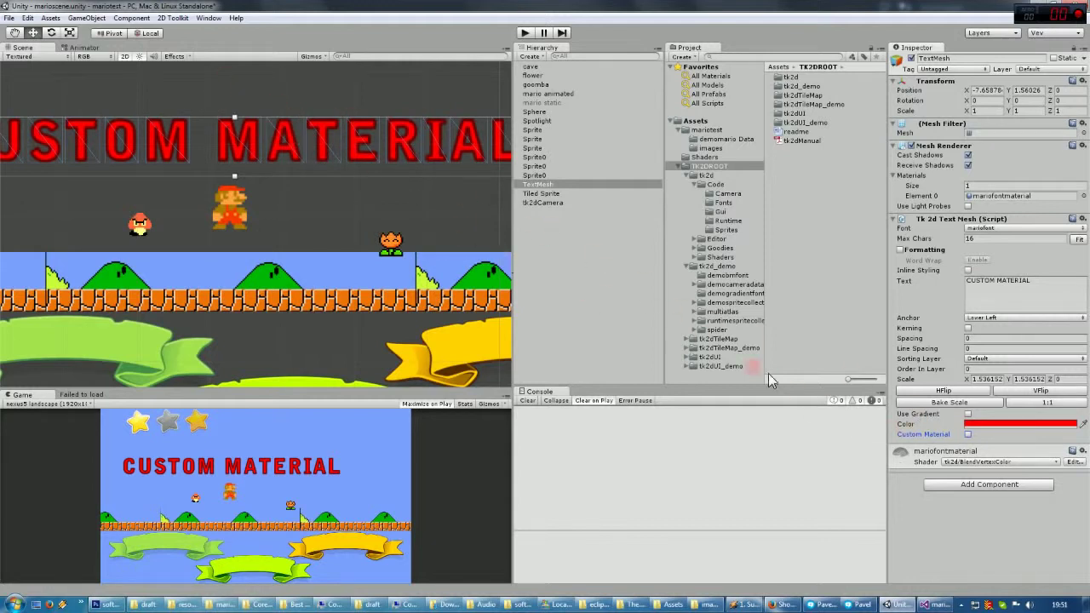
left_click(978, 424)
left_click_drag(561, 268, 436, 170)
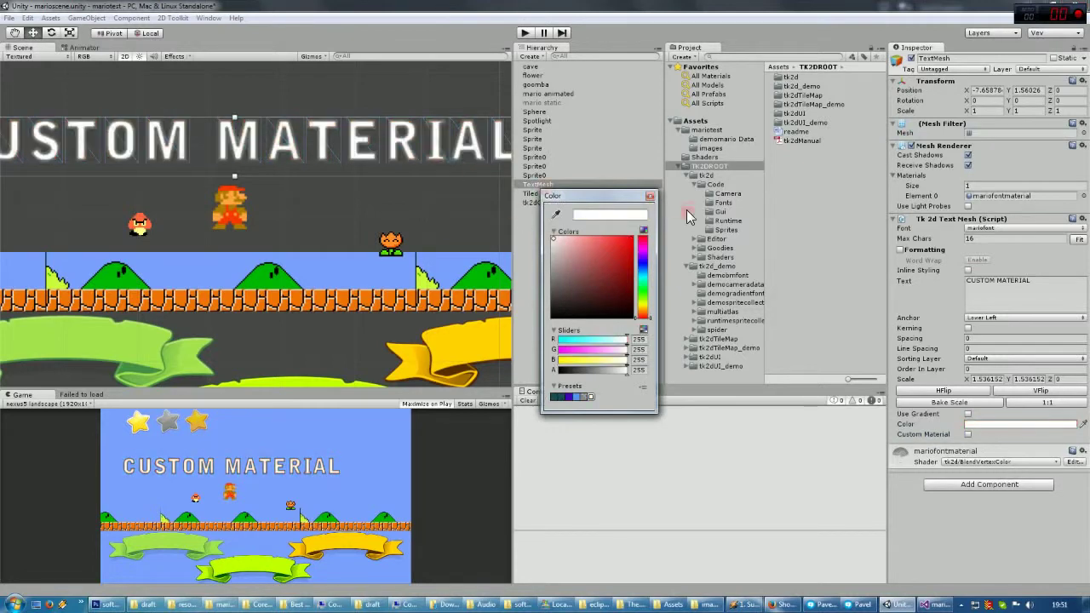
left_click(650, 196)
left_click(291, 183)
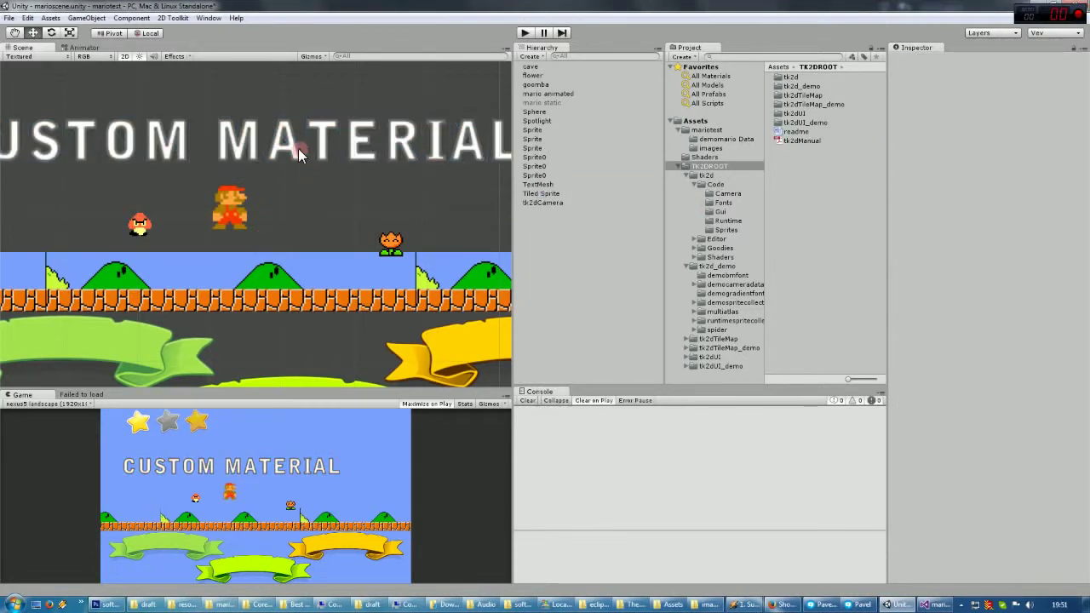
- Re-enable the text's shadow and overlay materials and tint it purple
left_click(292, 151)
left_click(968, 443)
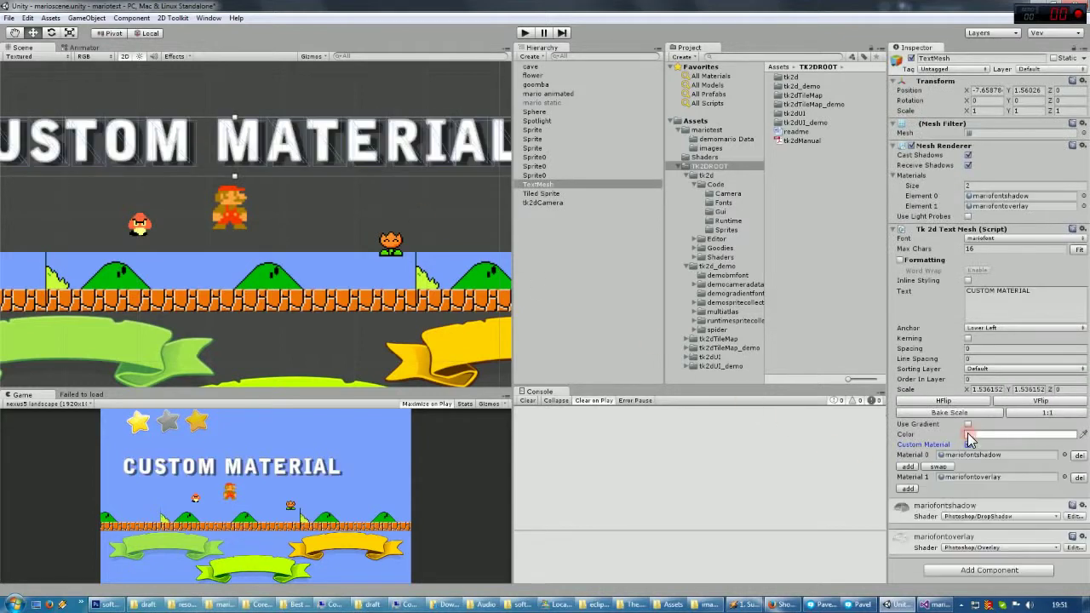
left_click(971, 478)
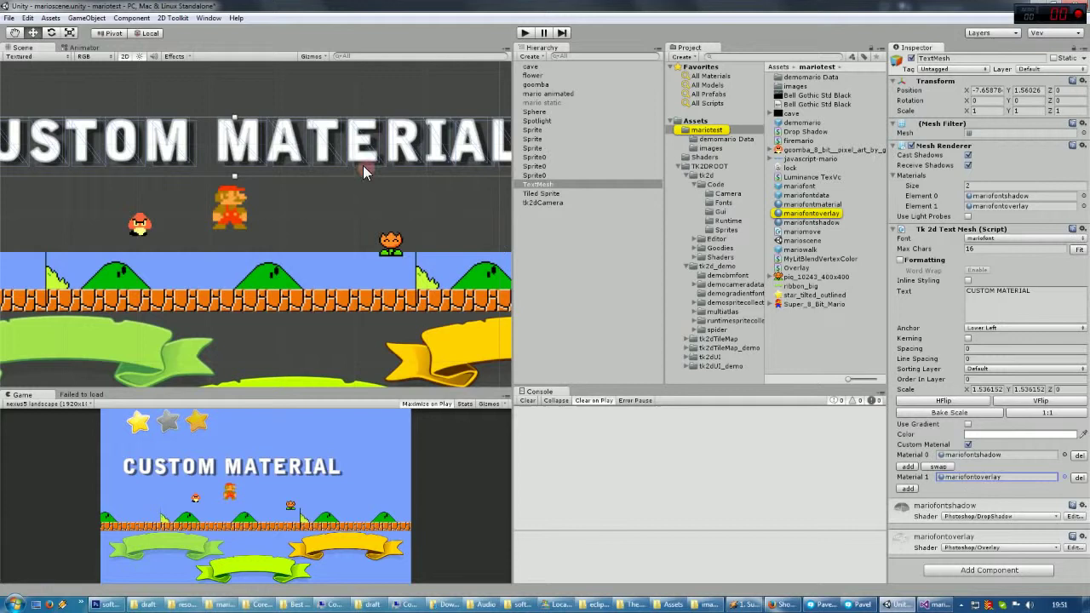
left_click(986, 436)
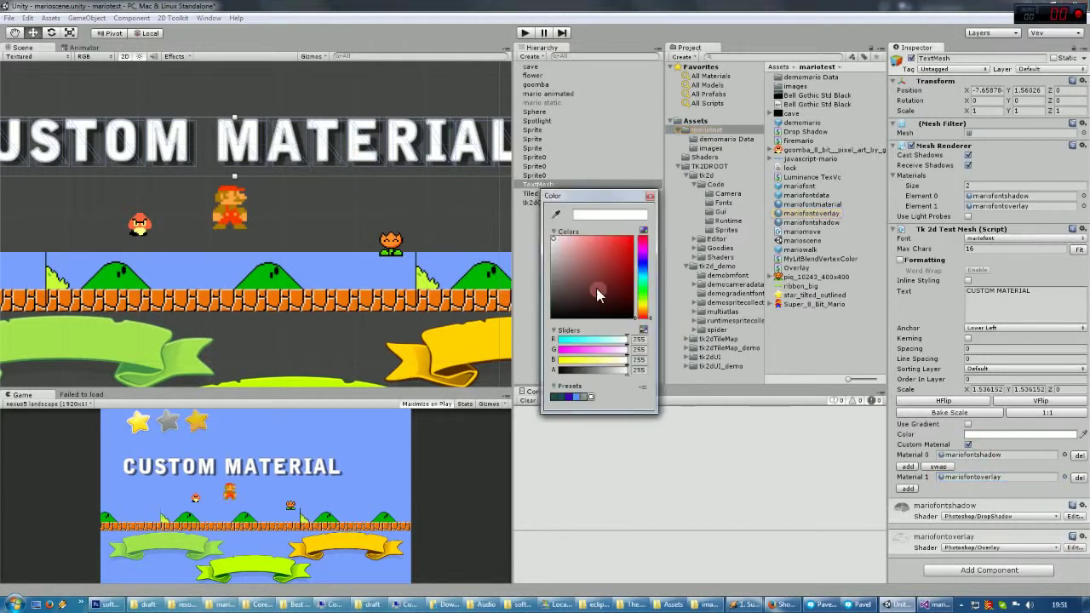
left_click_drag(596, 288, 643, 266)
left_click(650, 197)
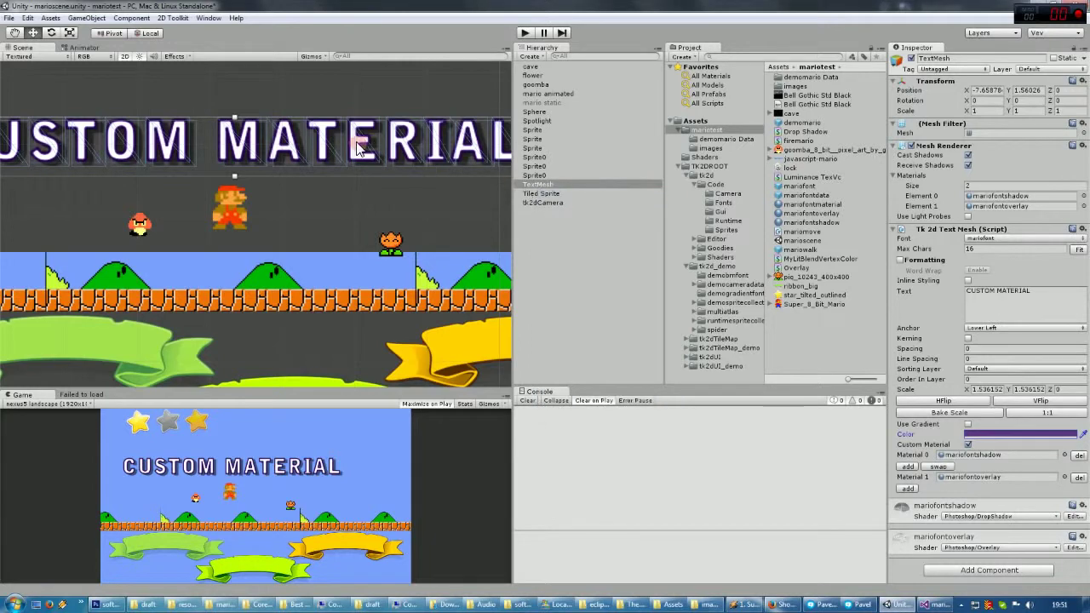
left_click(333, 253)
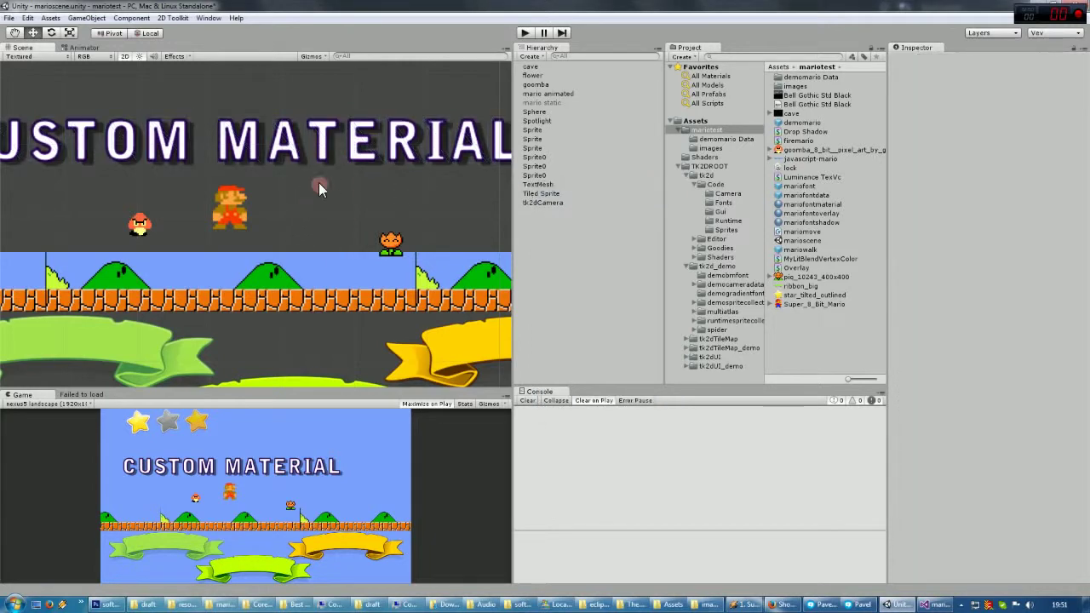
- Remove the first custom material slot from the CUSTOM MATERIAL text
left_click(294, 136)
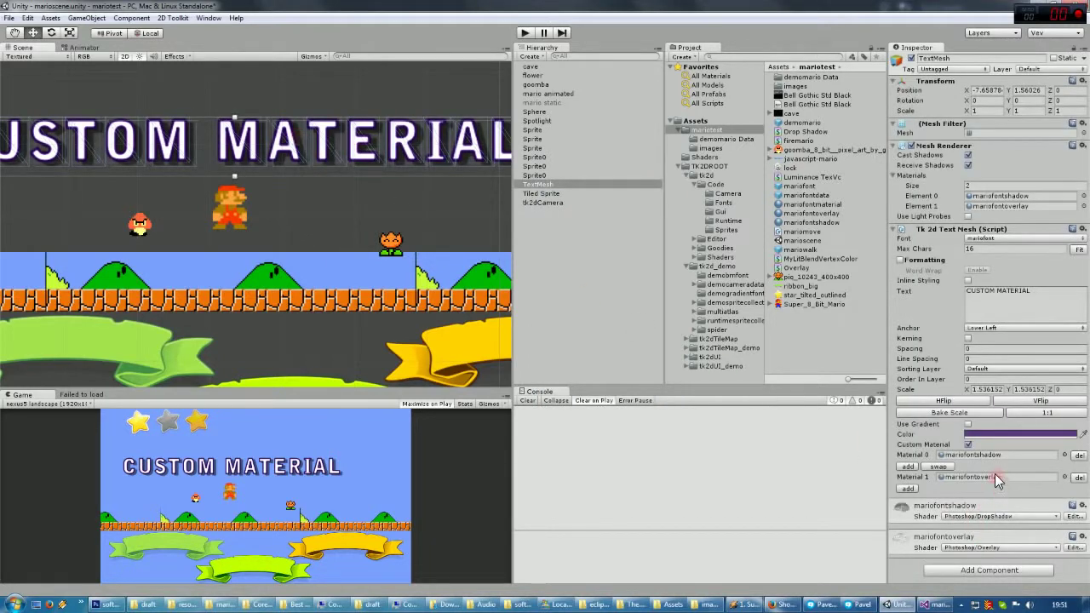
left_click(1079, 455)
left_click(216, 127)
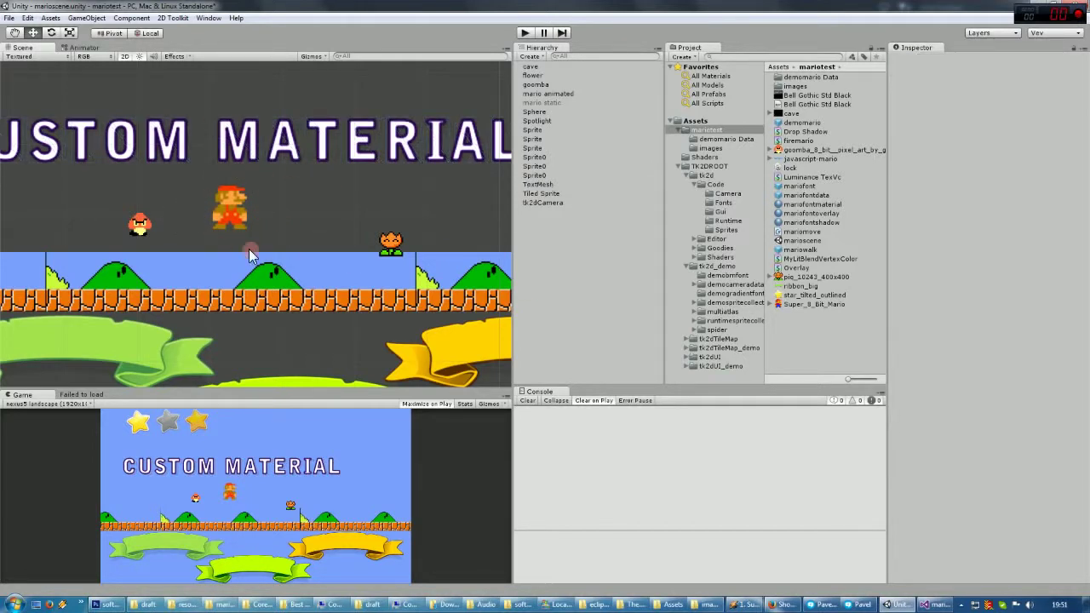
- Nudge Mario slightly right and up, then run and stop a play-mode test
mouse_move(245, 244)
middle_mouse_down()
mouse_move(240, 173)
mouse_move(242, 225)
middle_mouse_up()
left_click(204, 175)
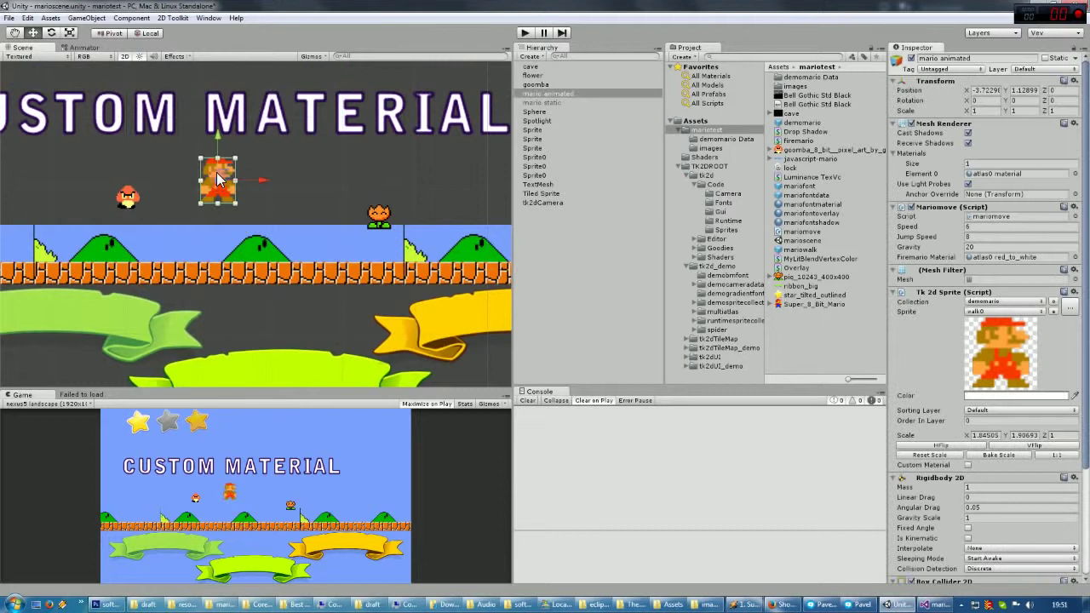
left_click_drag(215, 176, 259, 167)
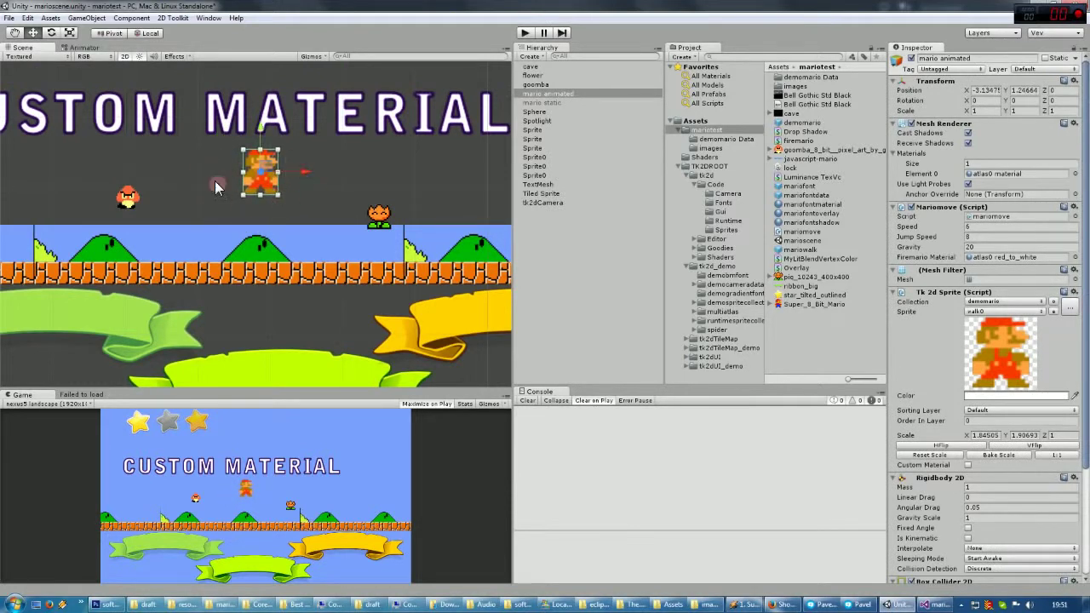
left_click(526, 33)
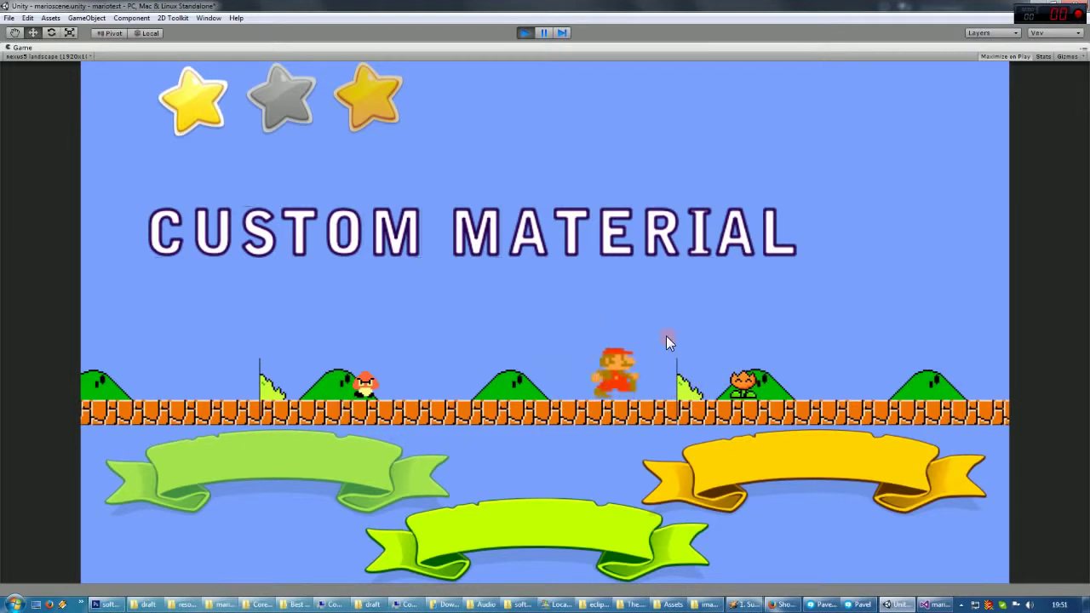
left_click(520, 32)
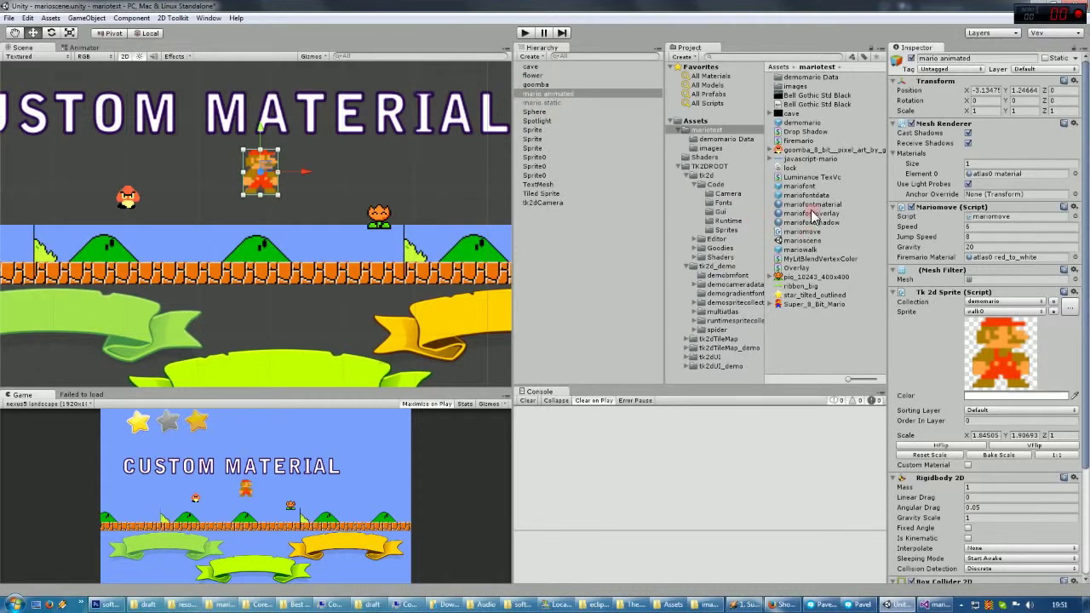
double_click(801, 141)
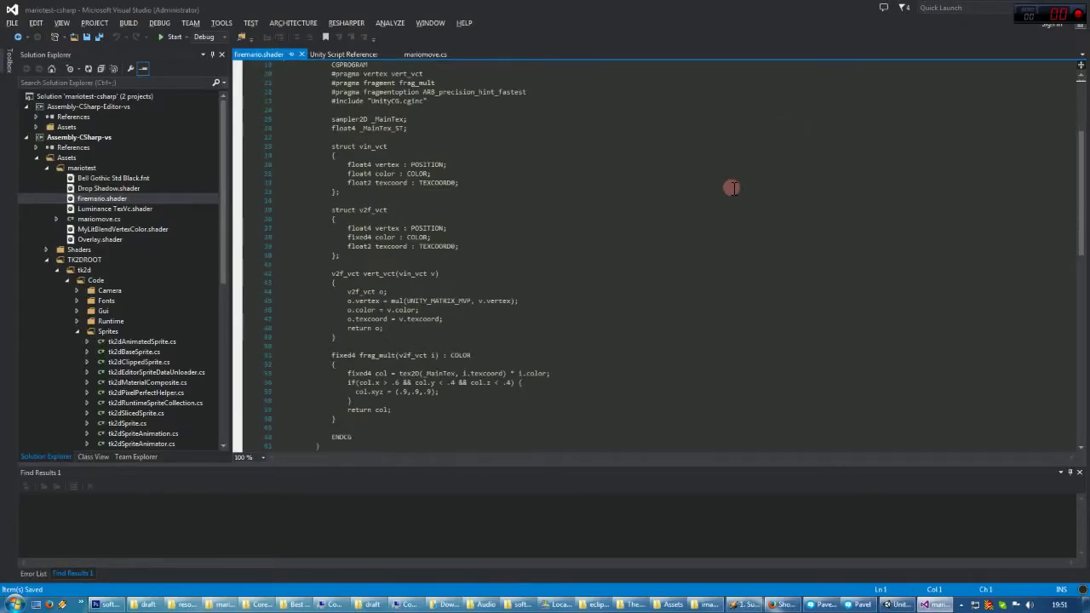
scroll(729, 194, "down", 1)
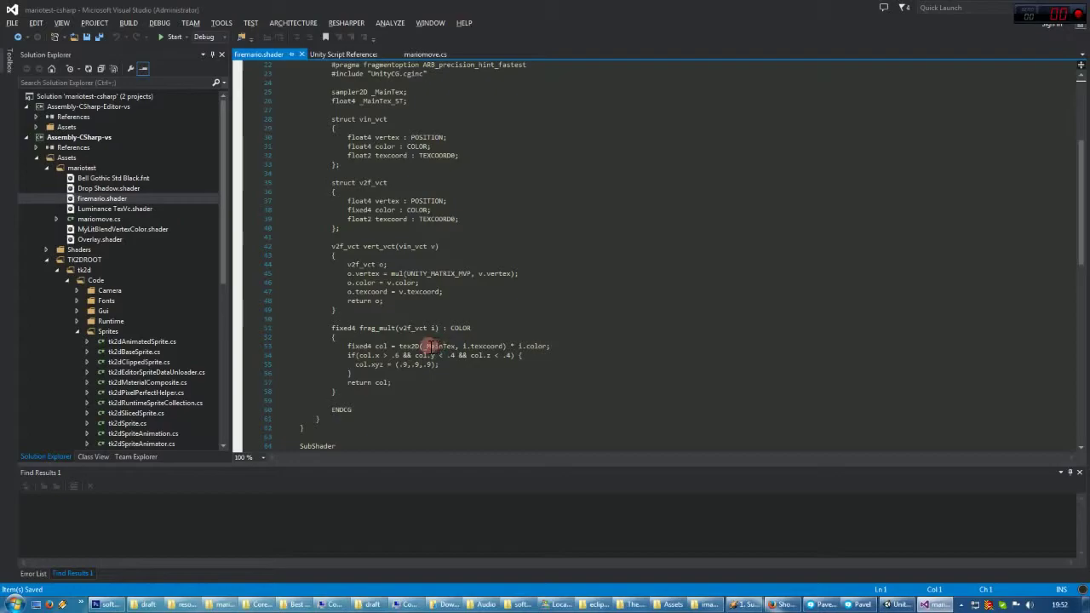
left_click(462, 346)
key("alt+Tab")
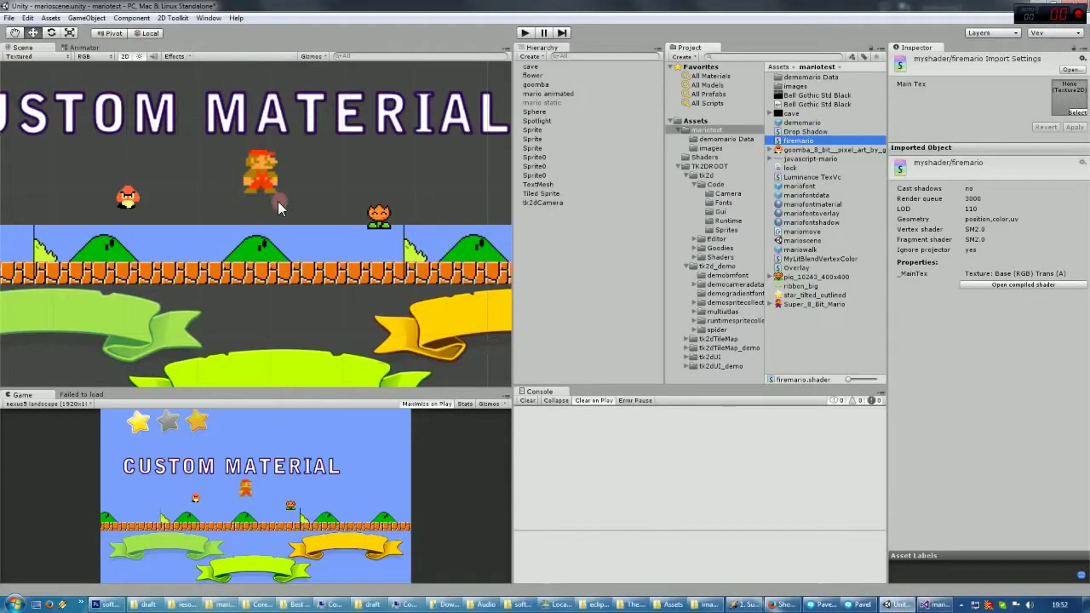
key("alt+Tab")
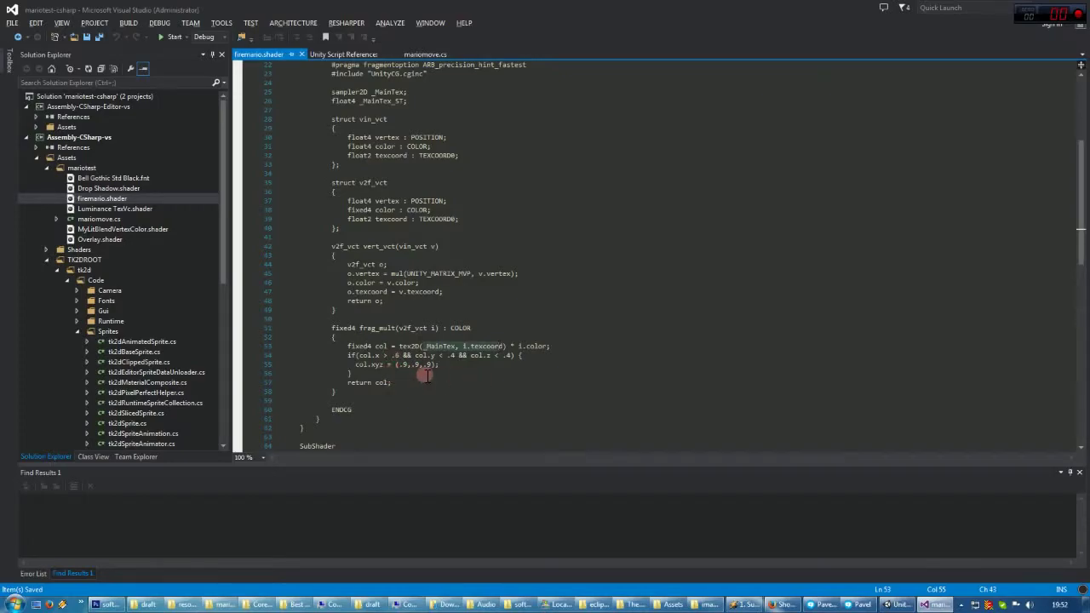
key("alt+Tab")
left_click(266, 176)
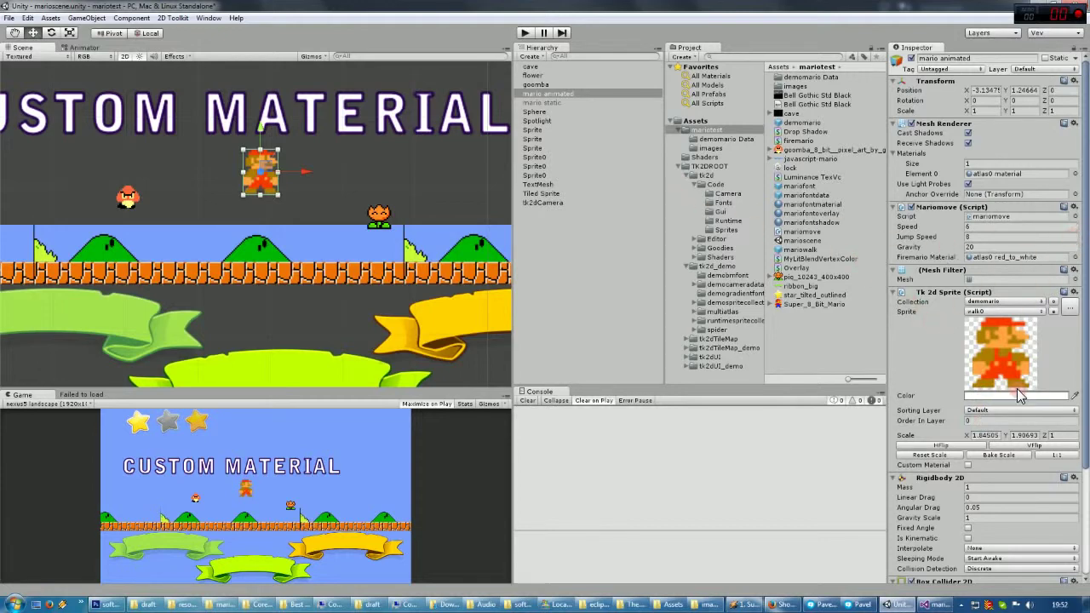
scroll(1020, 399, "down", 2)
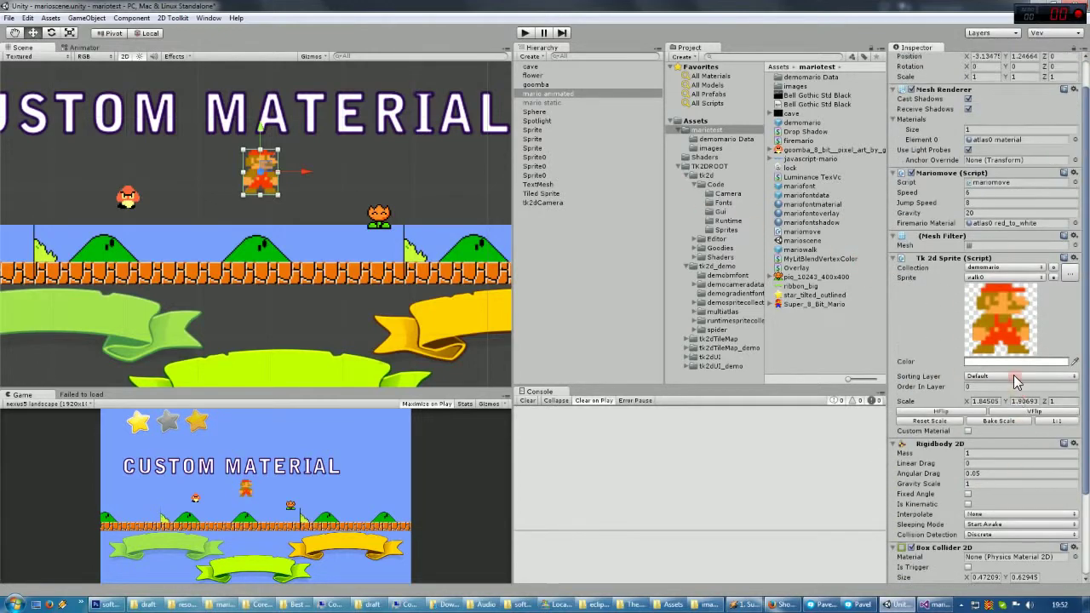
double_click(990, 187)
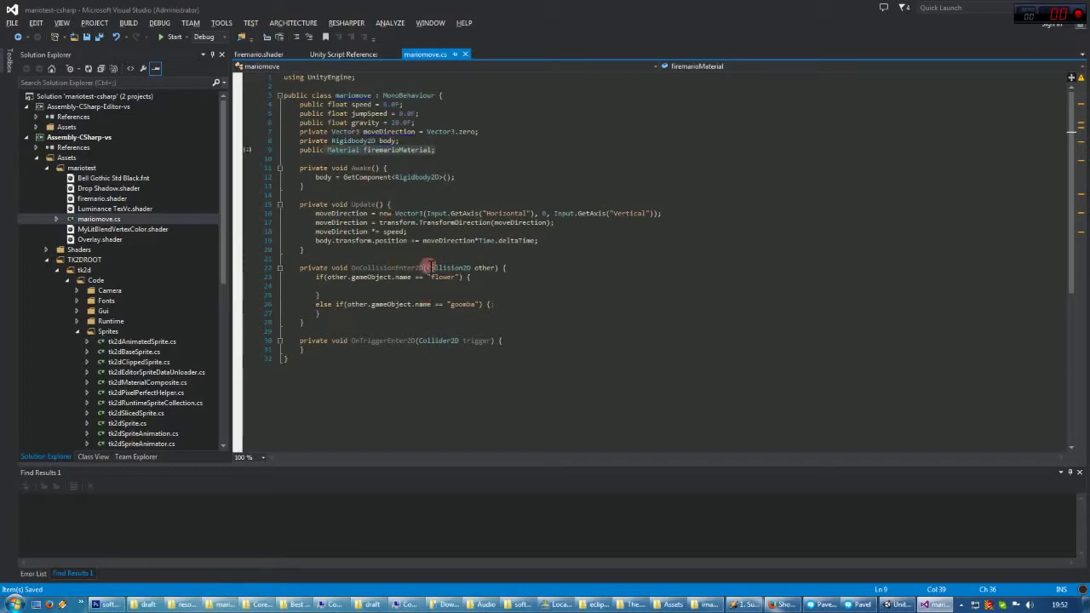
key("alt+Tab")
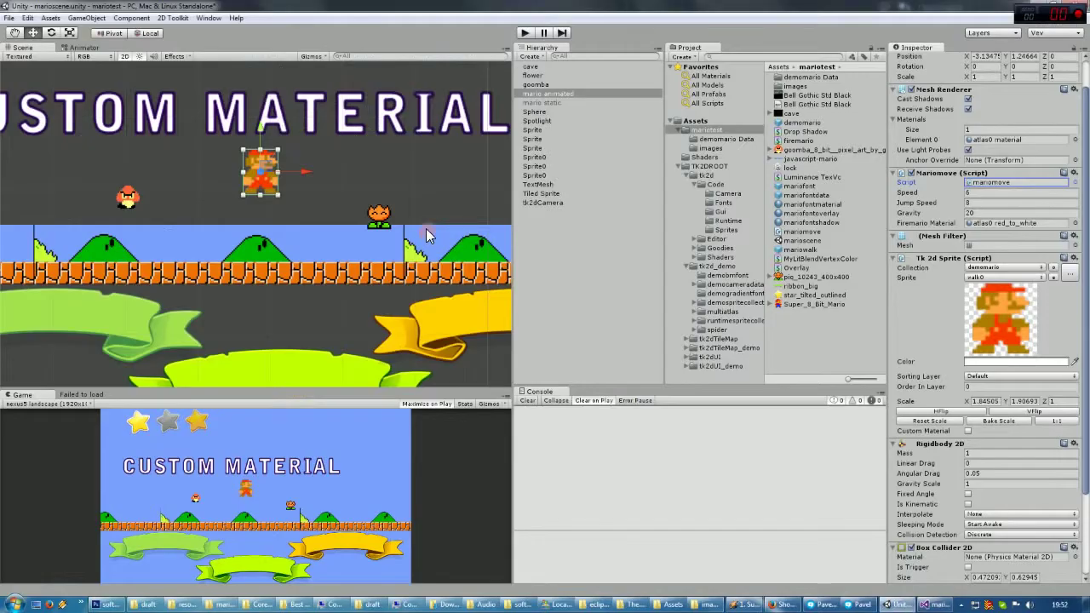
- Give Mario a single custom material, atlas0 red_to_white, removing the extra slot
left_click(968, 431)
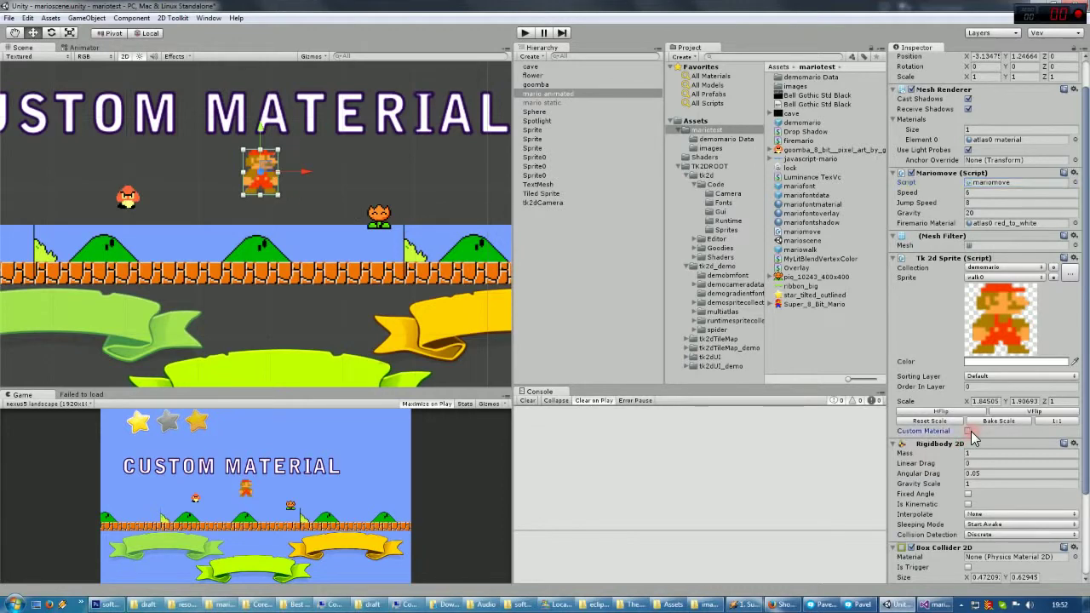
scroll(973, 441, "down", 2)
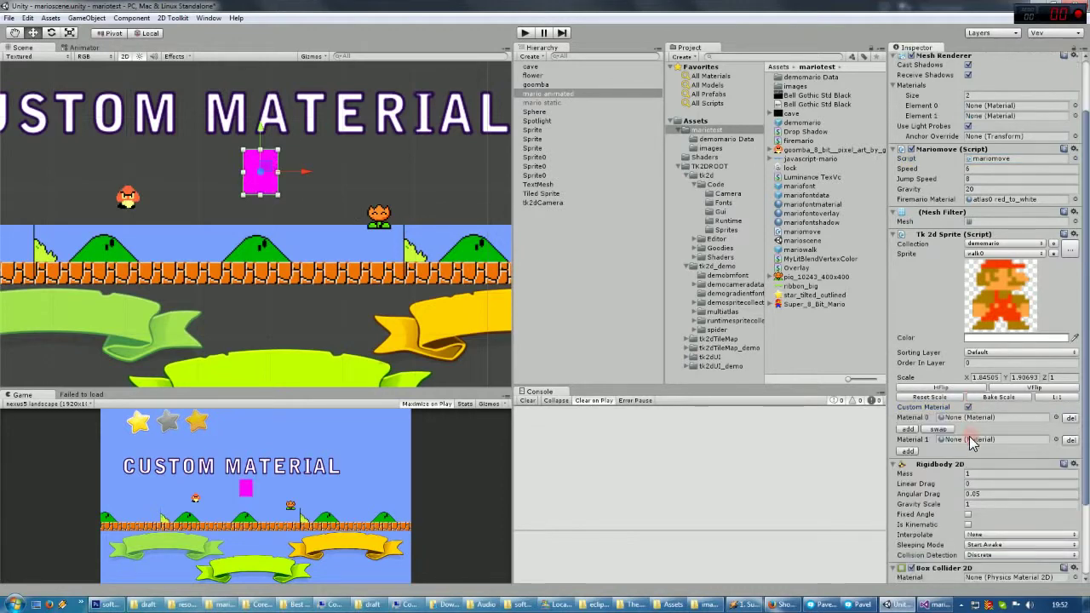
left_click(1069, 440)
left_click(1074, 407)
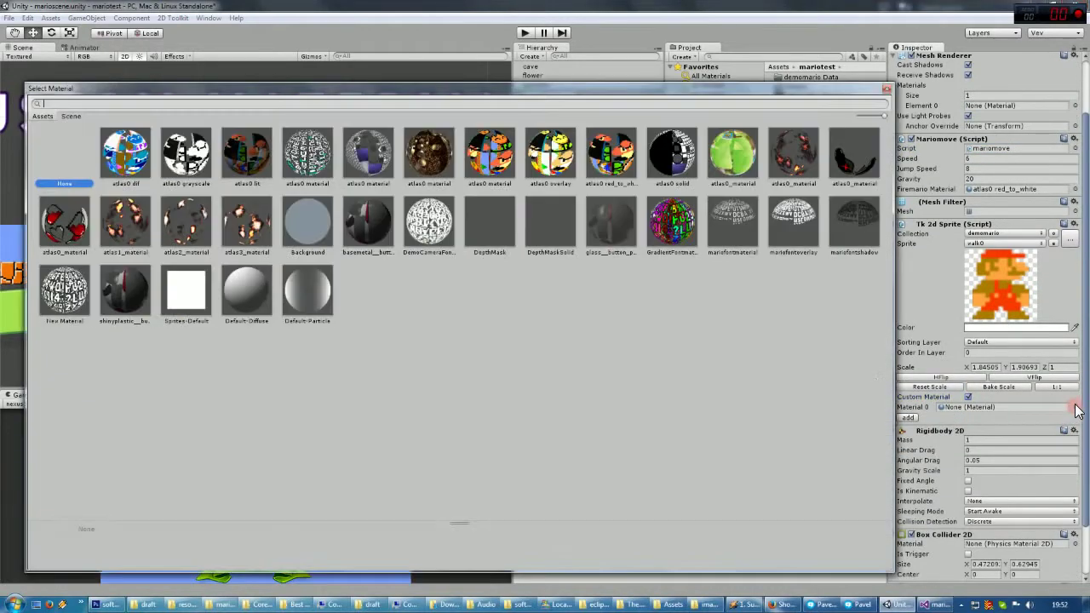
type("ma")
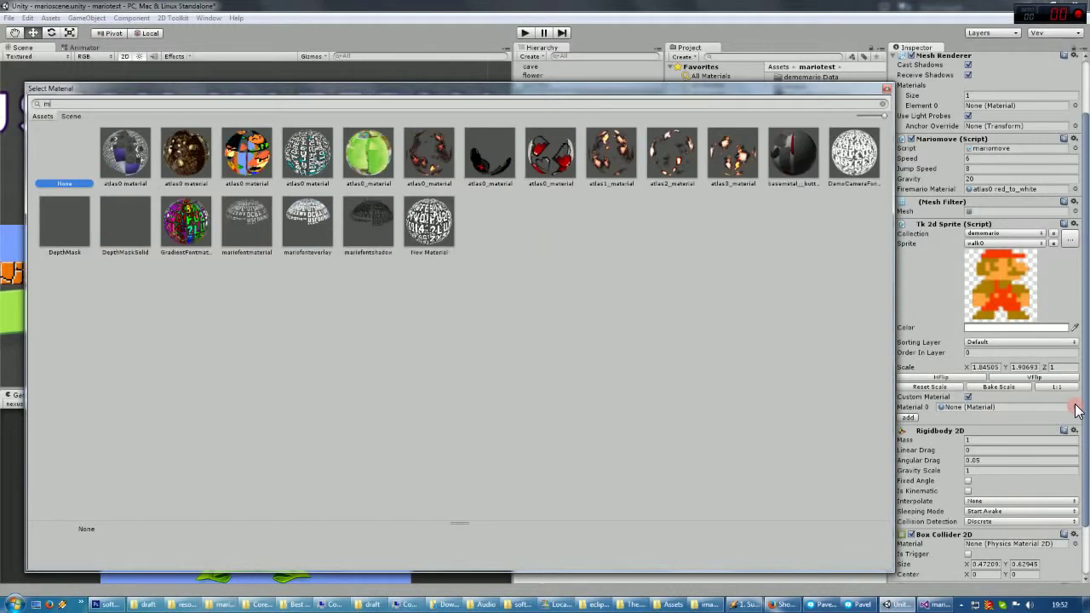
type("rio")
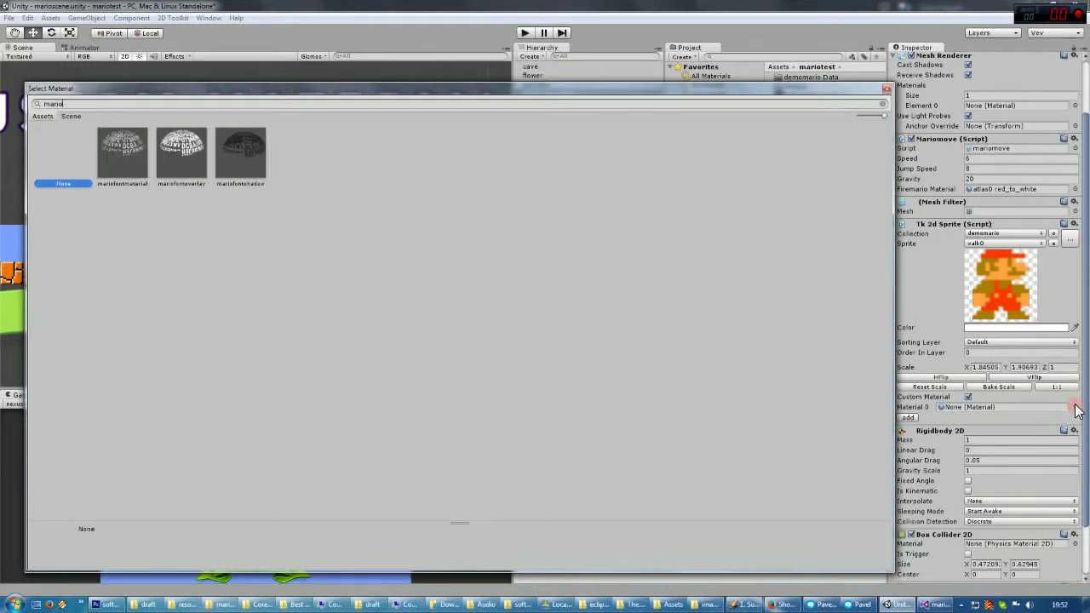
key("BackSpace")
key("BackSpace")
key("BackSpace")
key("BackSpace")
key("BackSpace")
type("red")
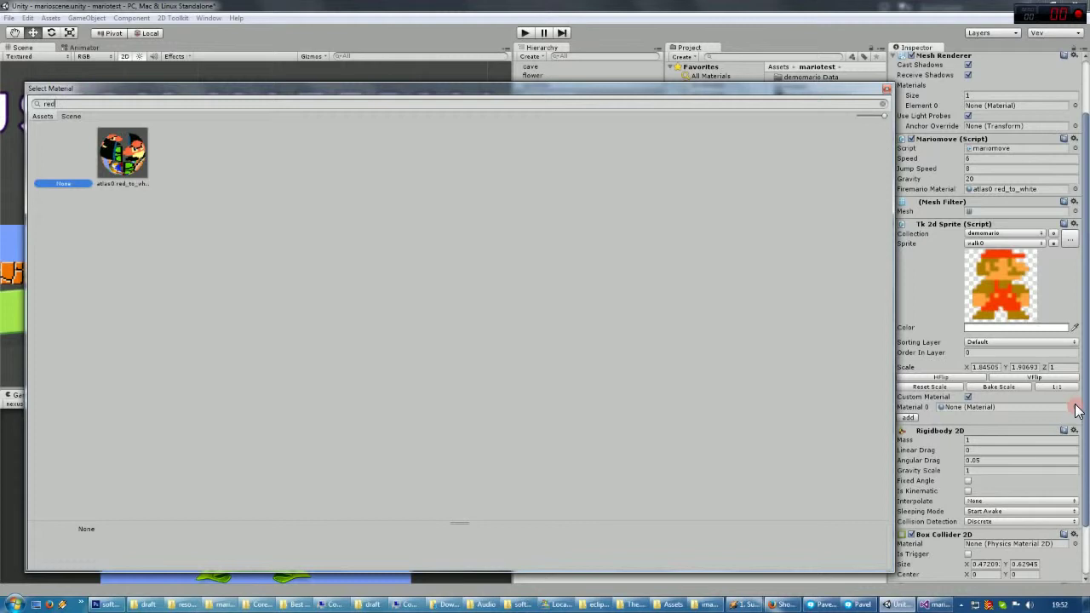
left_click(123, 154)
double_click(123, 154)
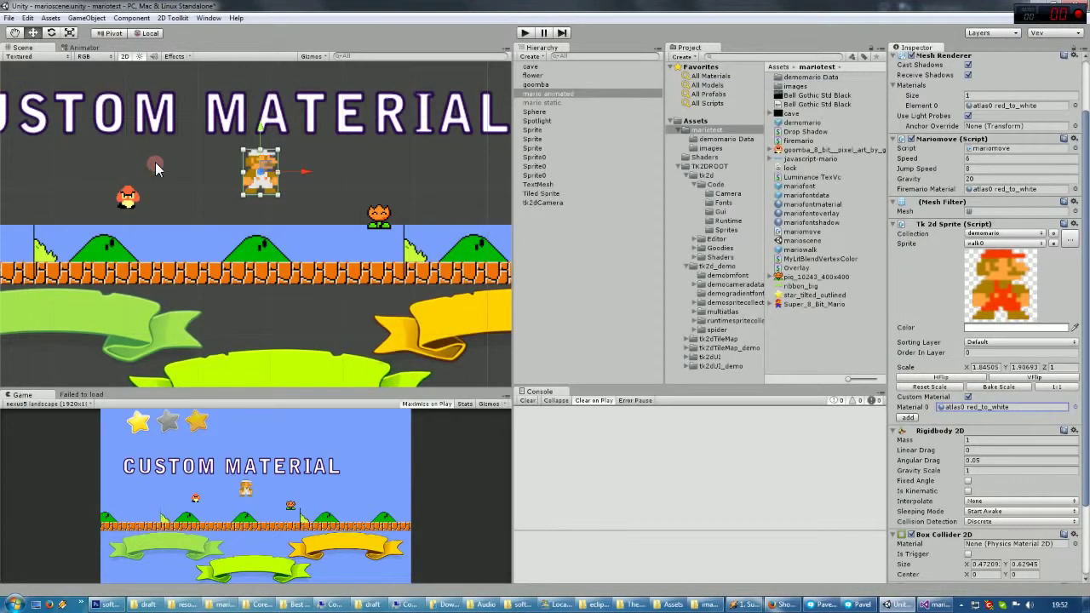
- Preview red-to-white Mario in play mode, then turn his custom material back off
left_click(525, 34)
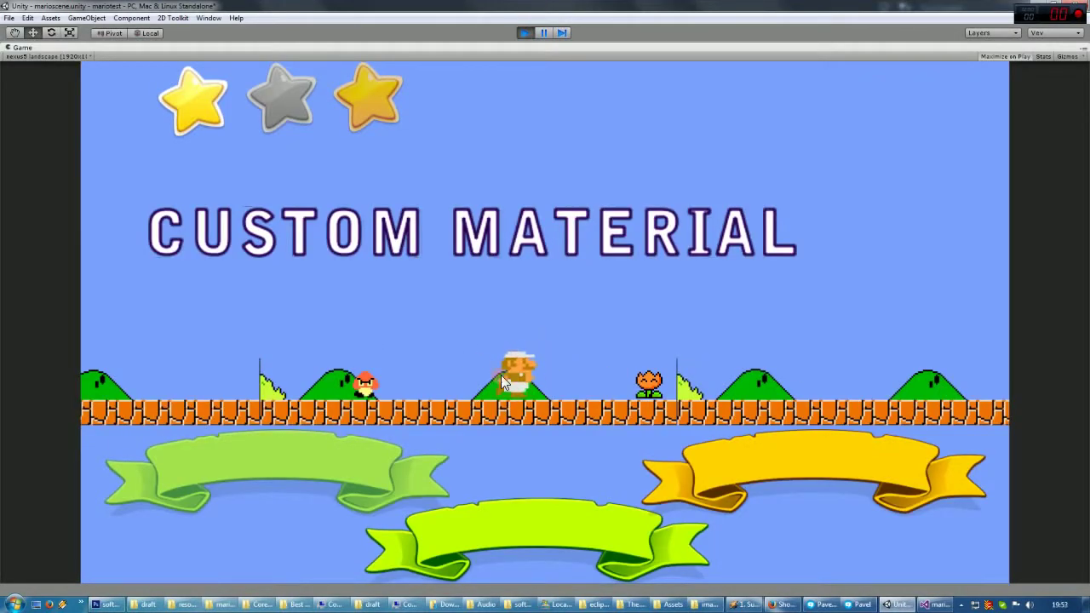
left_click(523, 34)
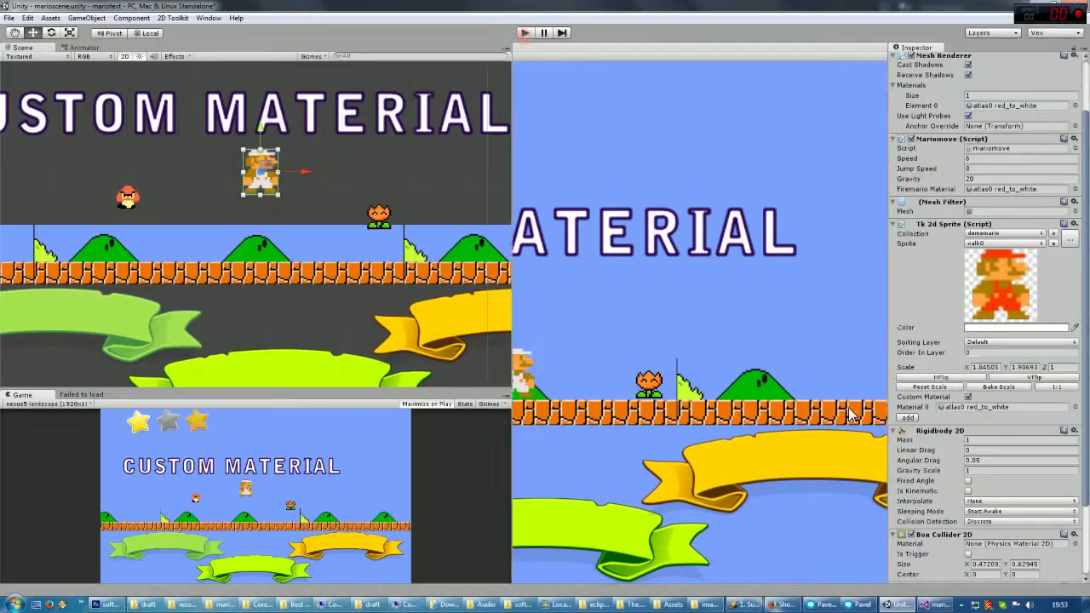
left_click(967, 397)
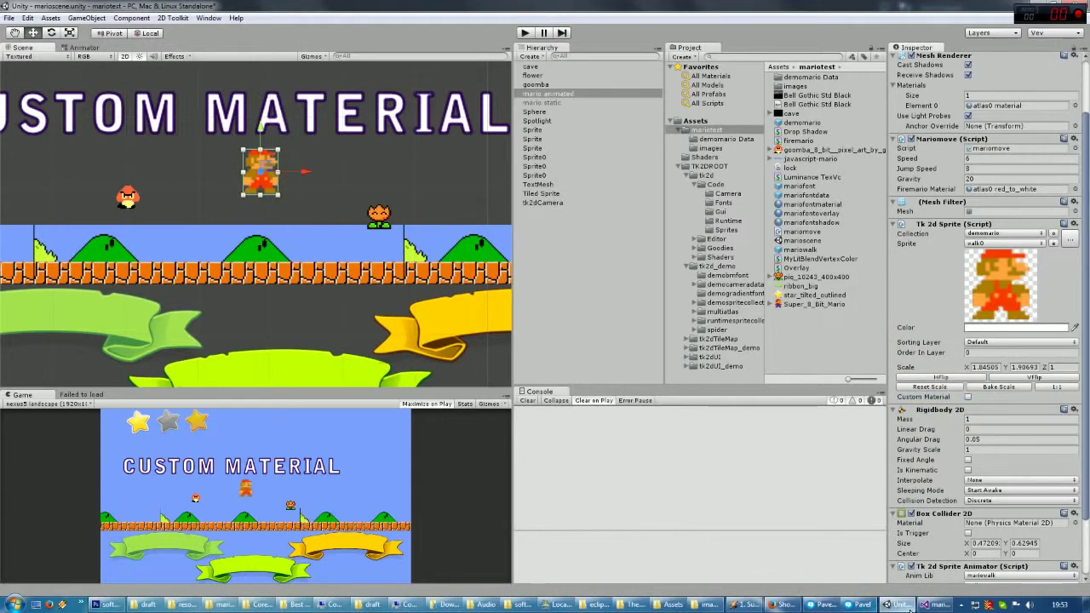
left_click(935, 604)
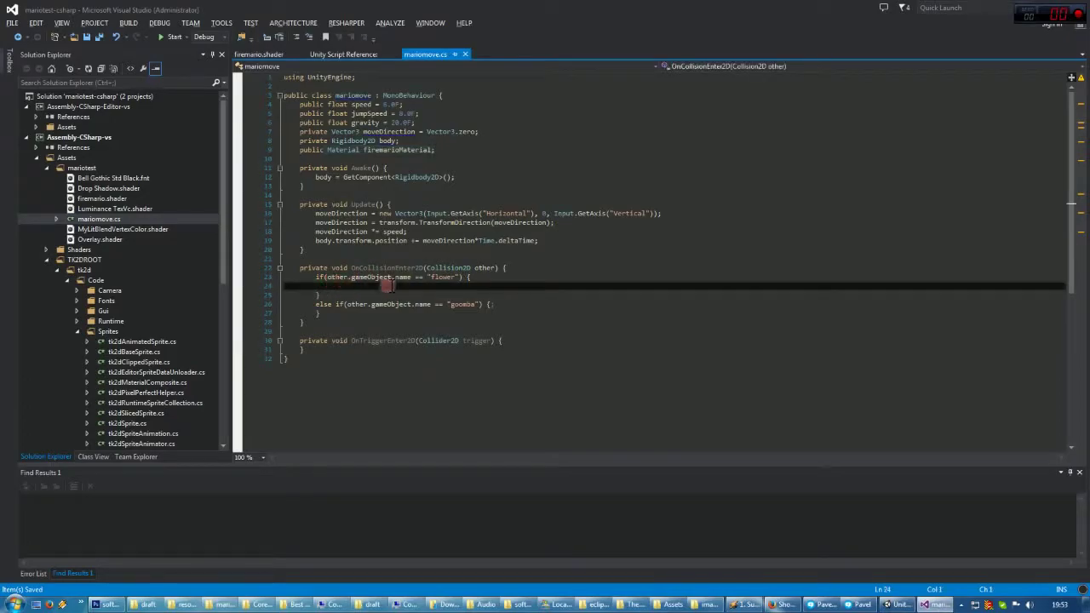
- In the flower branch, write var sprite = GetComponent<tk2dSprite>(); to fetch Mario's sprite
key("alt+Tab")
left_click(384, 220)
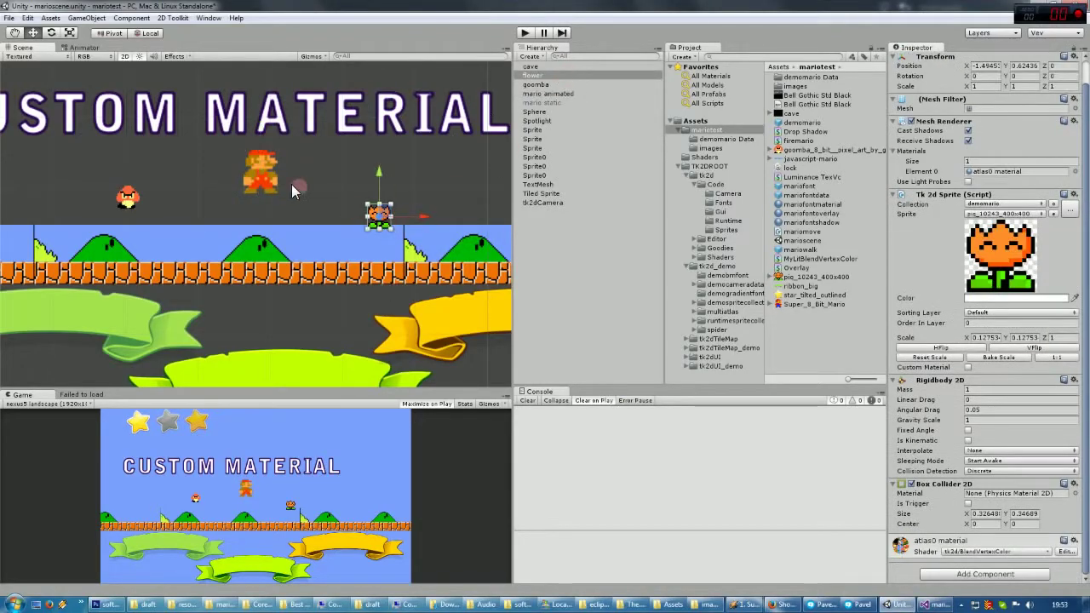
left_click(256, 166)
key("alt+Tab")
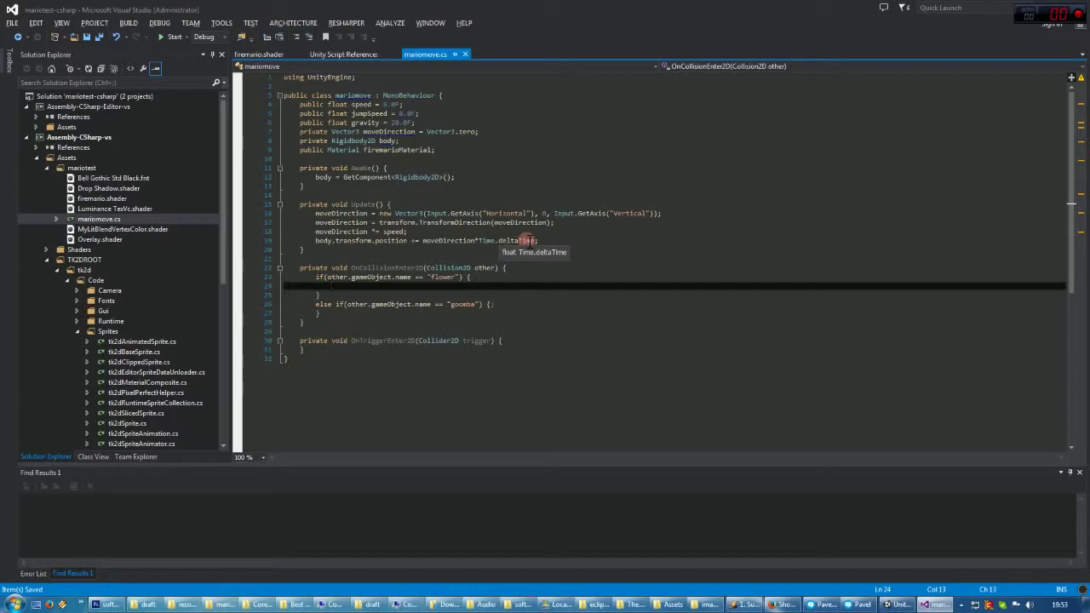
type("var")
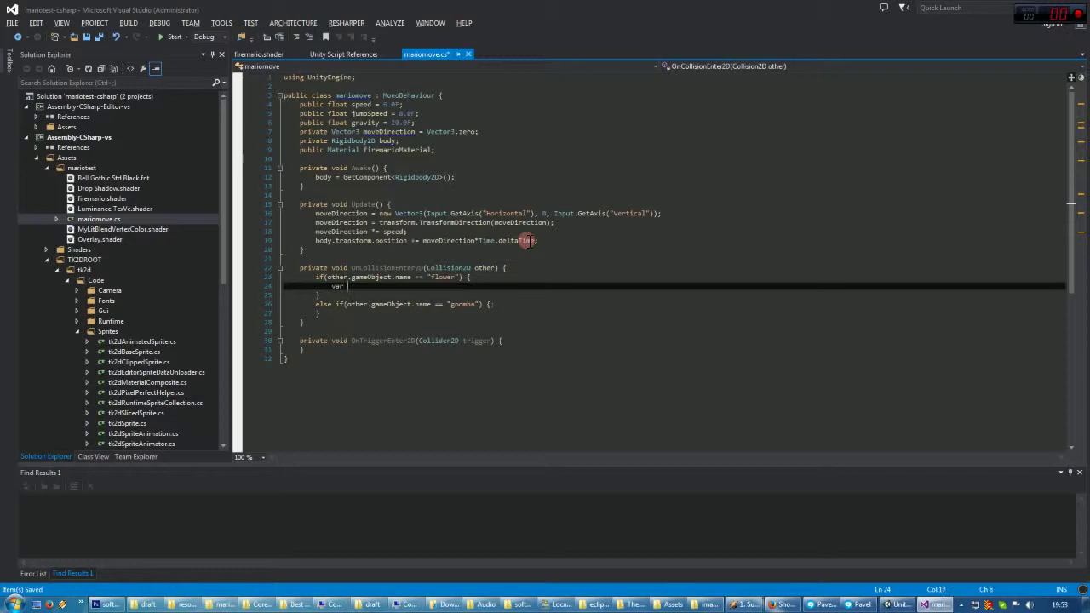
type(" sprite = ")
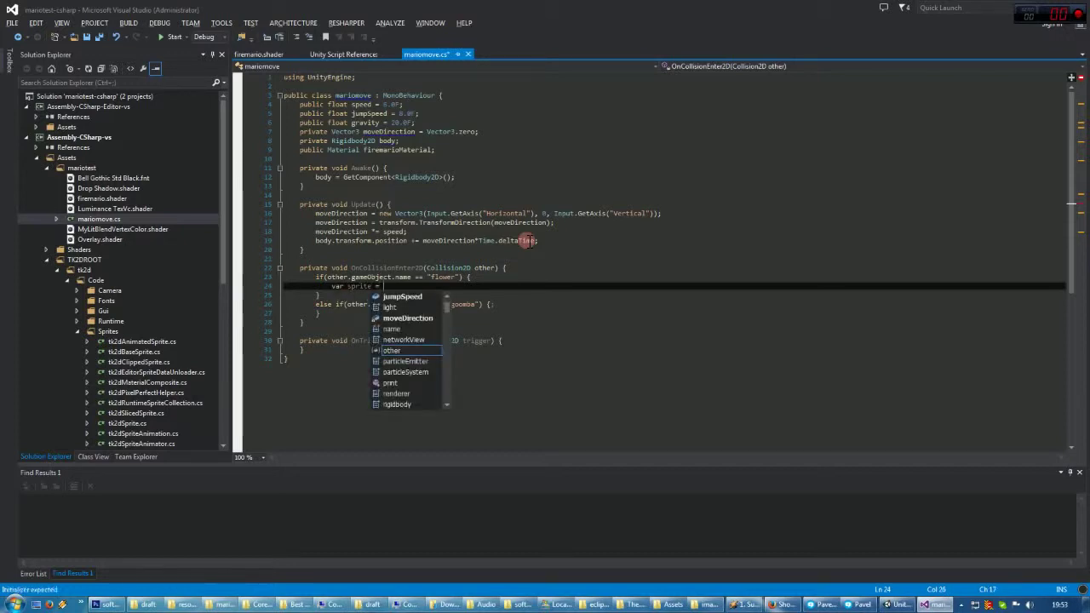
type("getcompo")
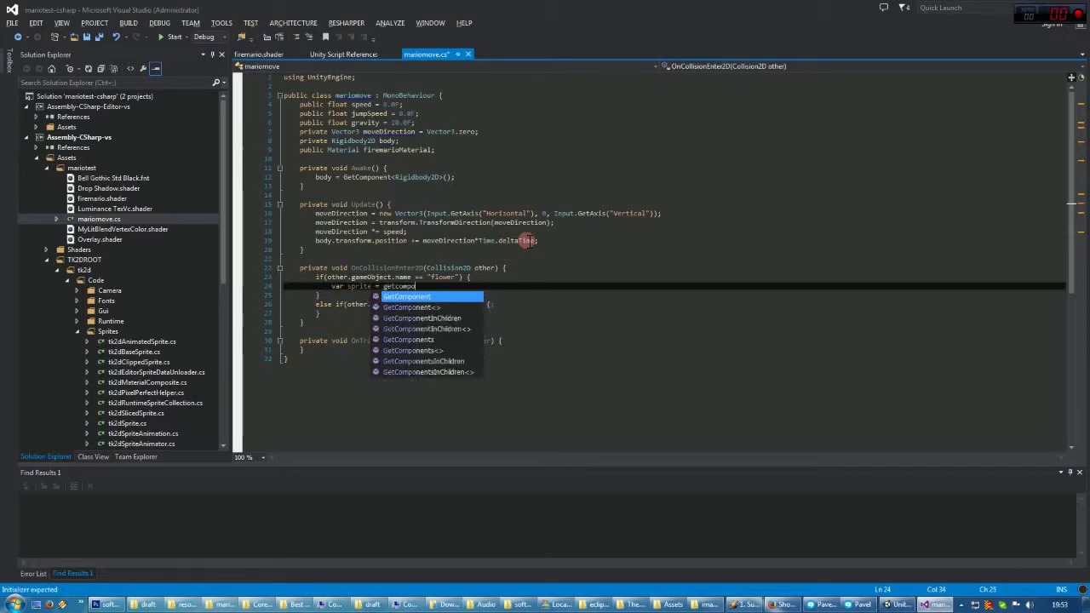
type("<tk2")
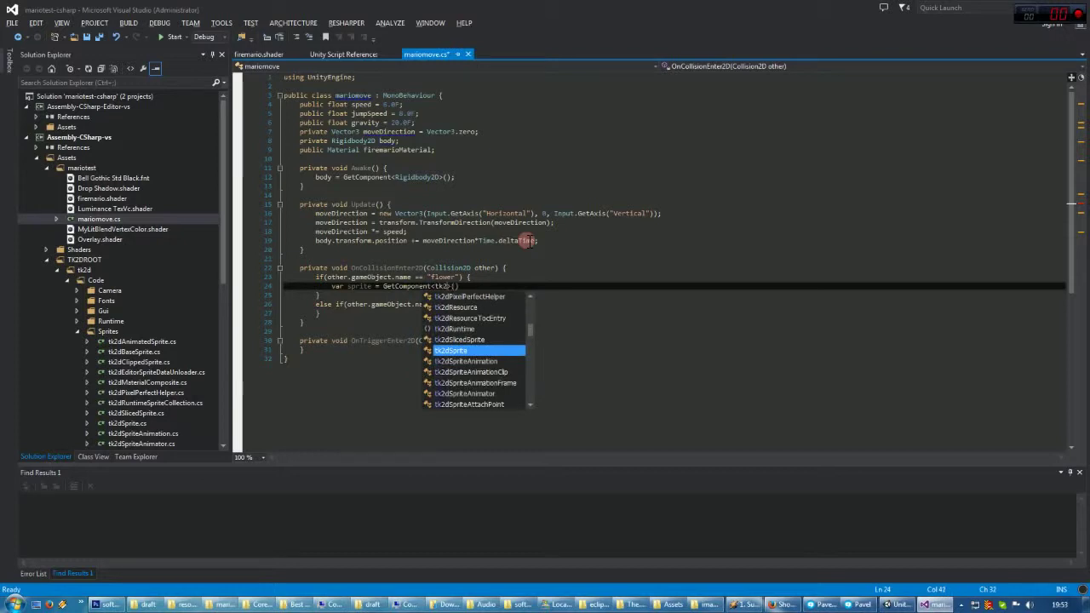
type("dSprite>")
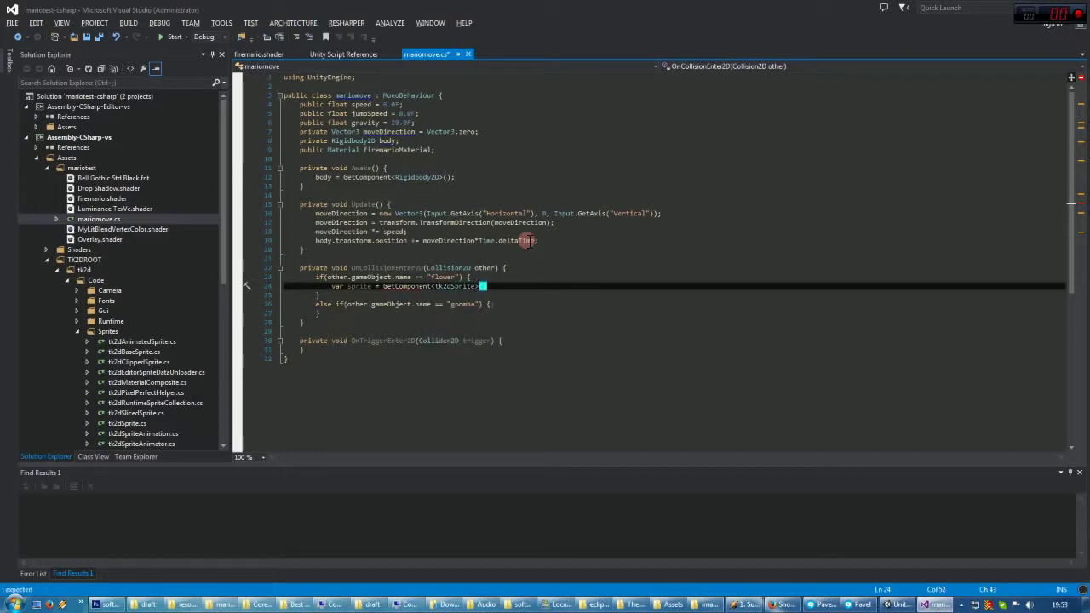
type(";")
key("Return")
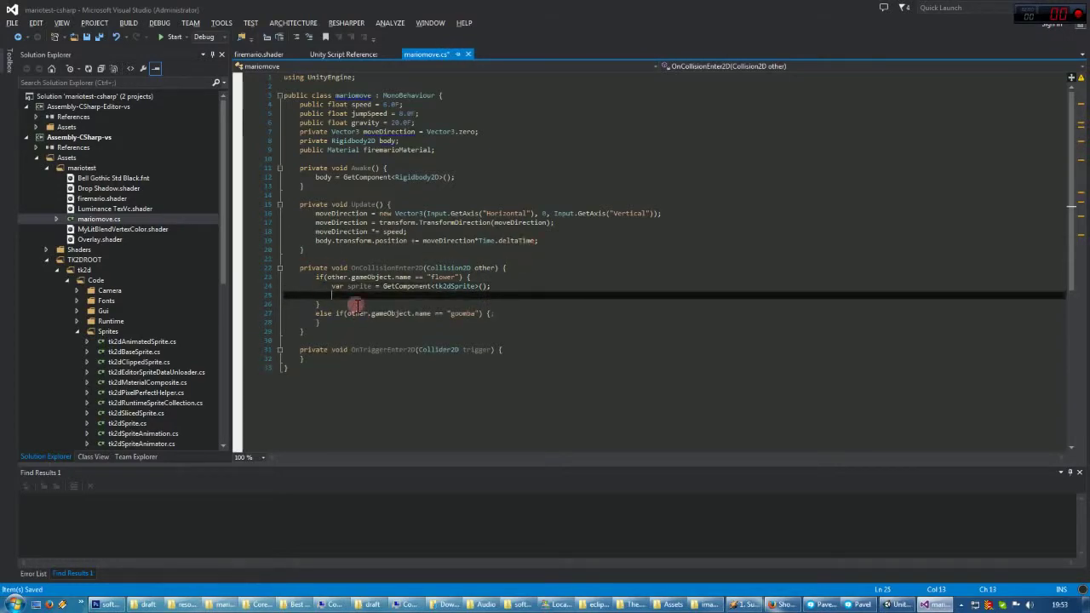
- Add sprite.CustomMaterials.Clear(); on the next line using IntelliSense completion
key("alt+Tab")
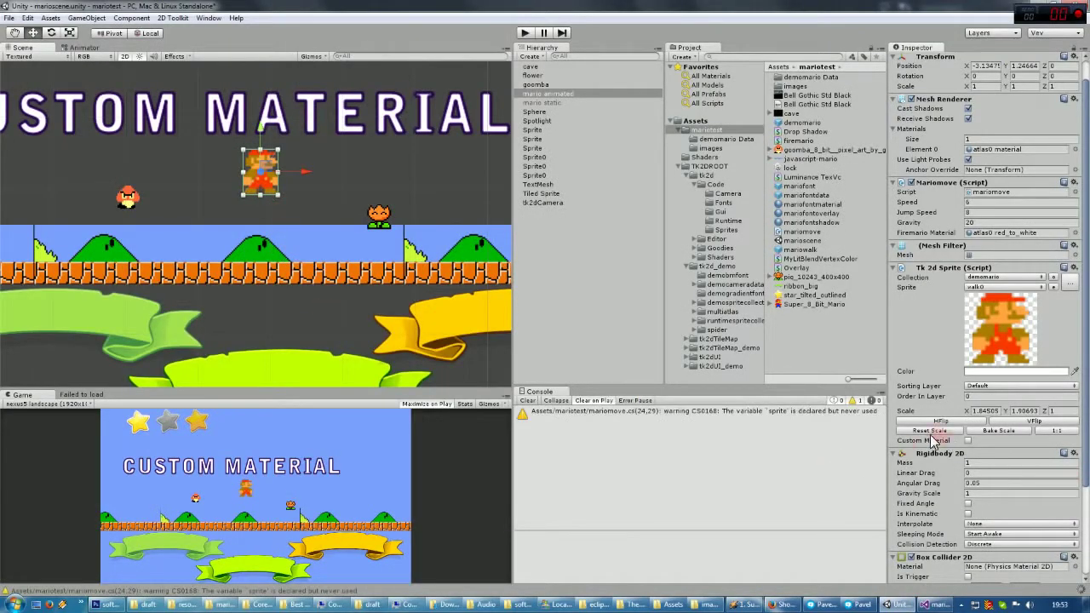
key("alt+Tab")
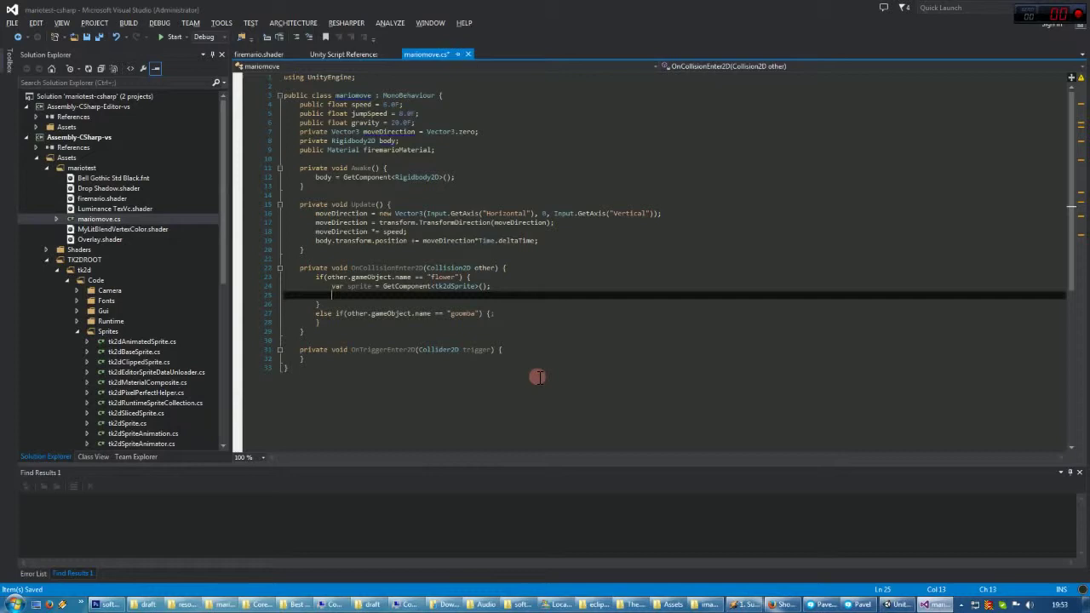
type("sprite.cus")
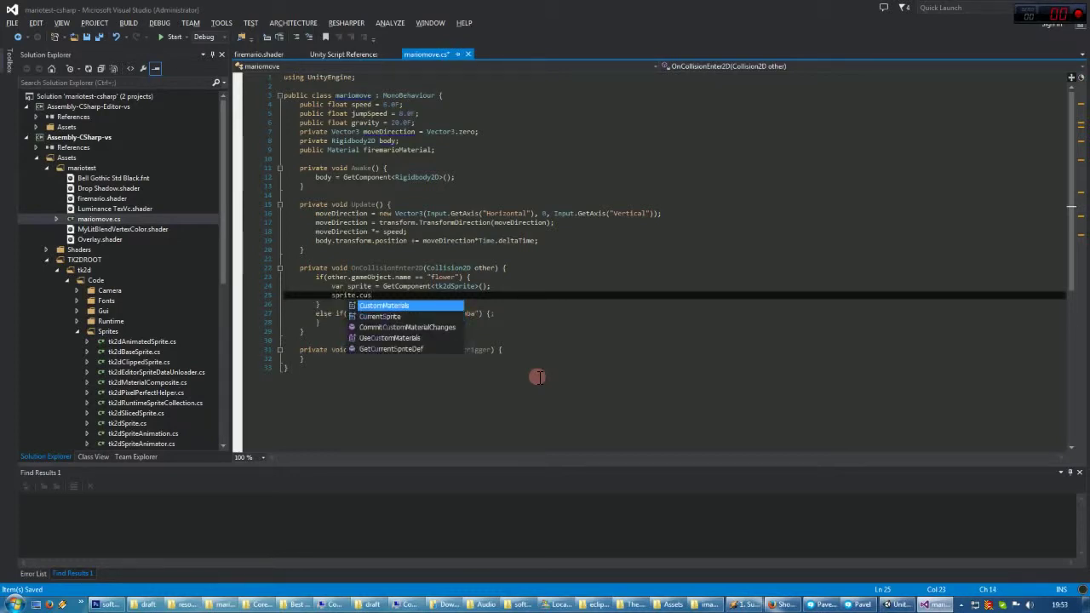
key("Tab")
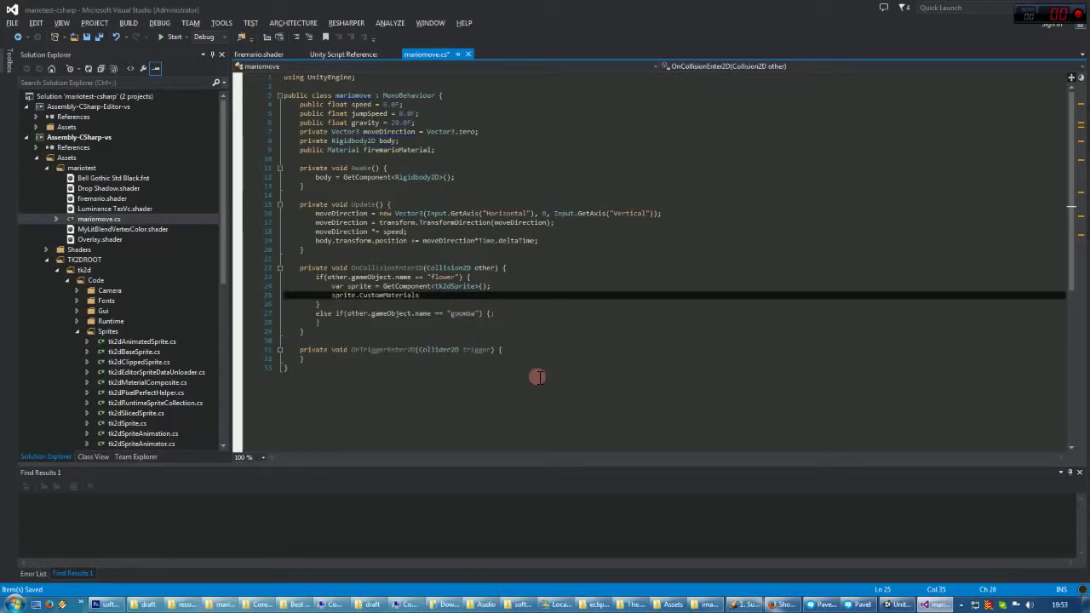
type(".")
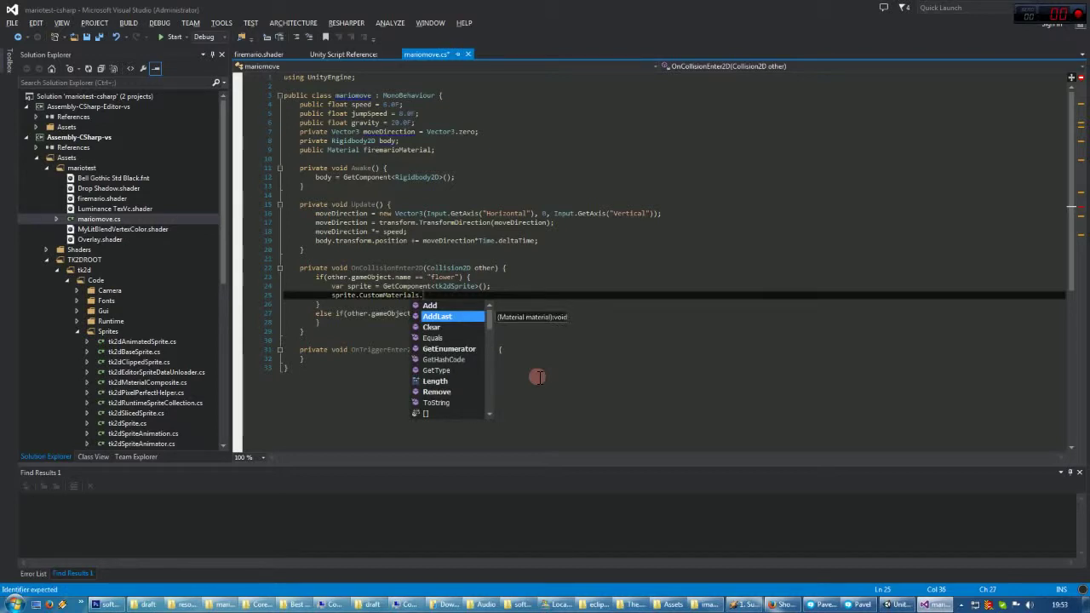
type("c")
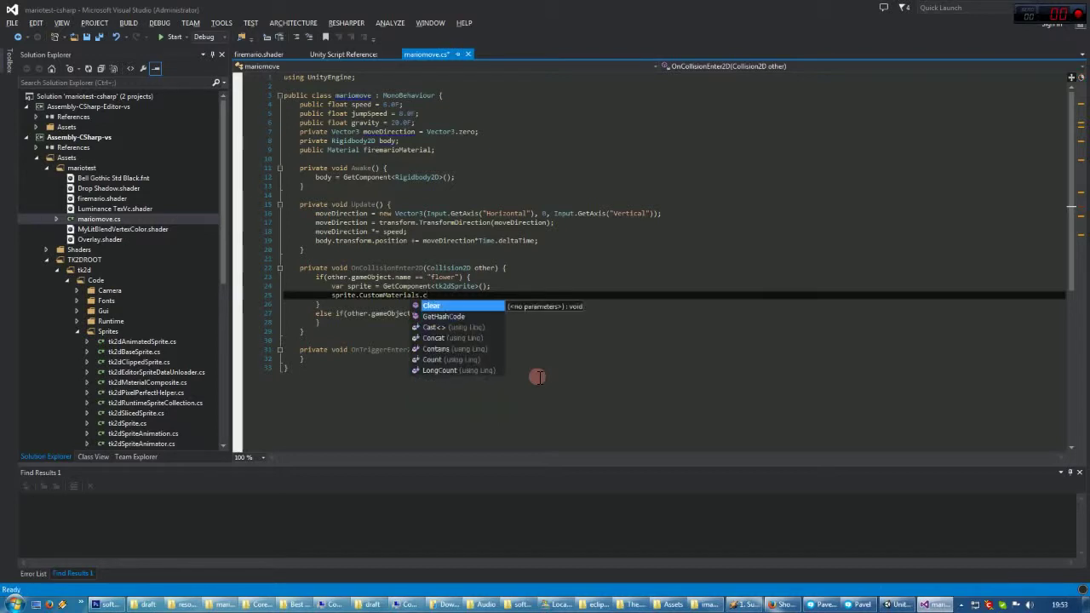
type("();")
- Toggle Mario's Custom Material on and off in Unity to check the setting
key("alt+Tab")
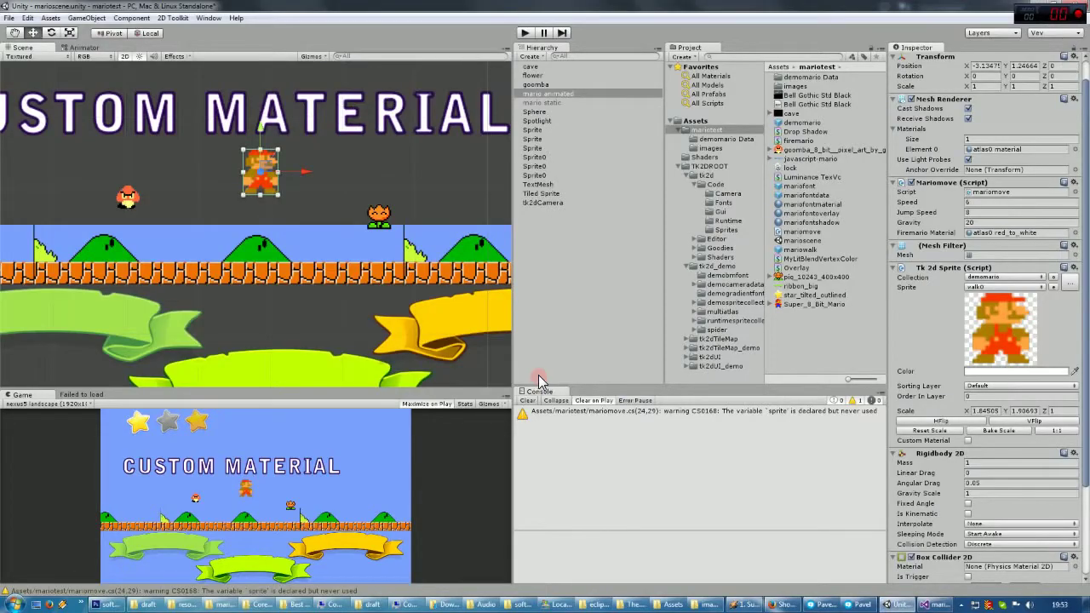
left_click(968, 442)
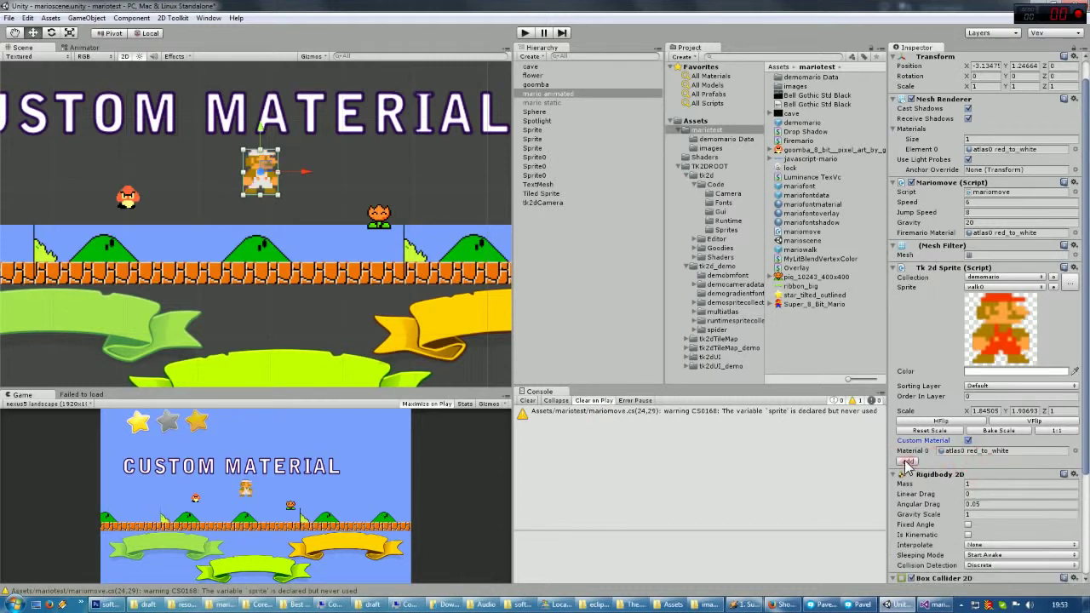
left_click(968, 440)
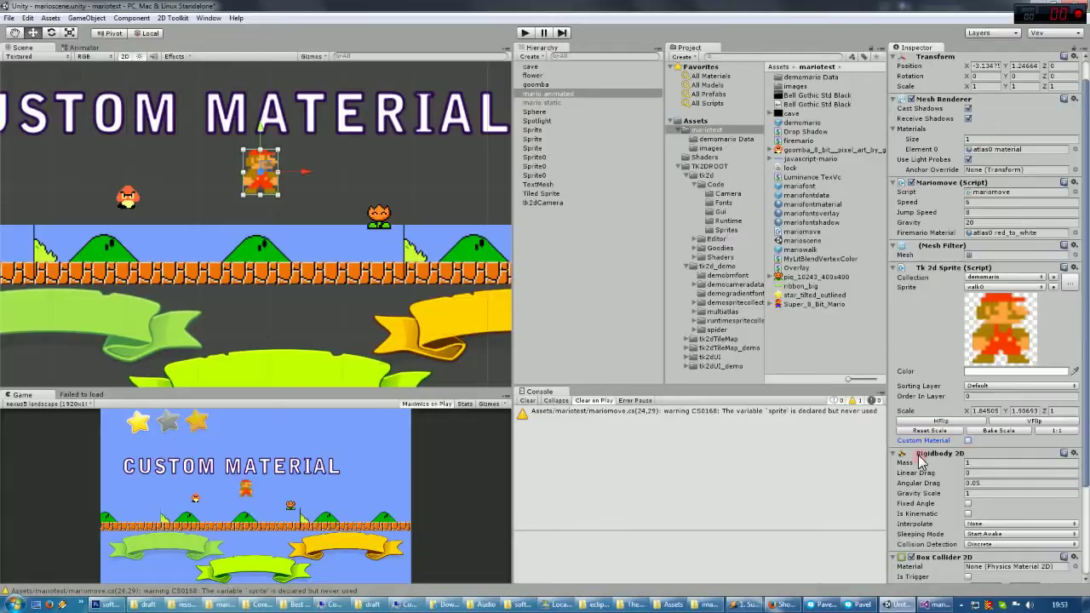
key("alt+Tab")
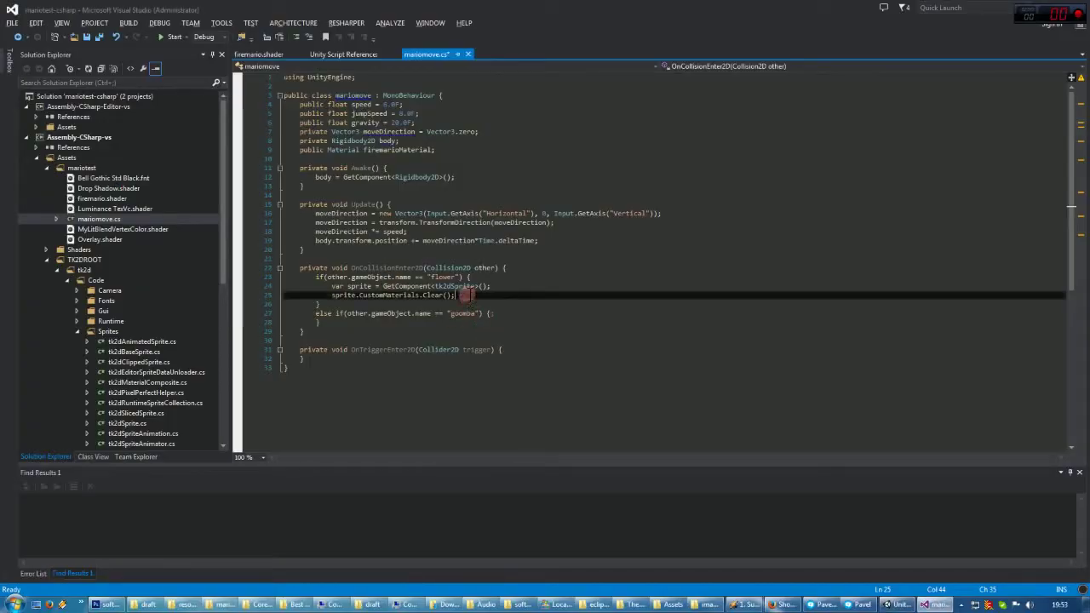
- Add sprite.CustomMaterials.AddLast(firemarioMaterial); below the Clear call and save
key("Return")
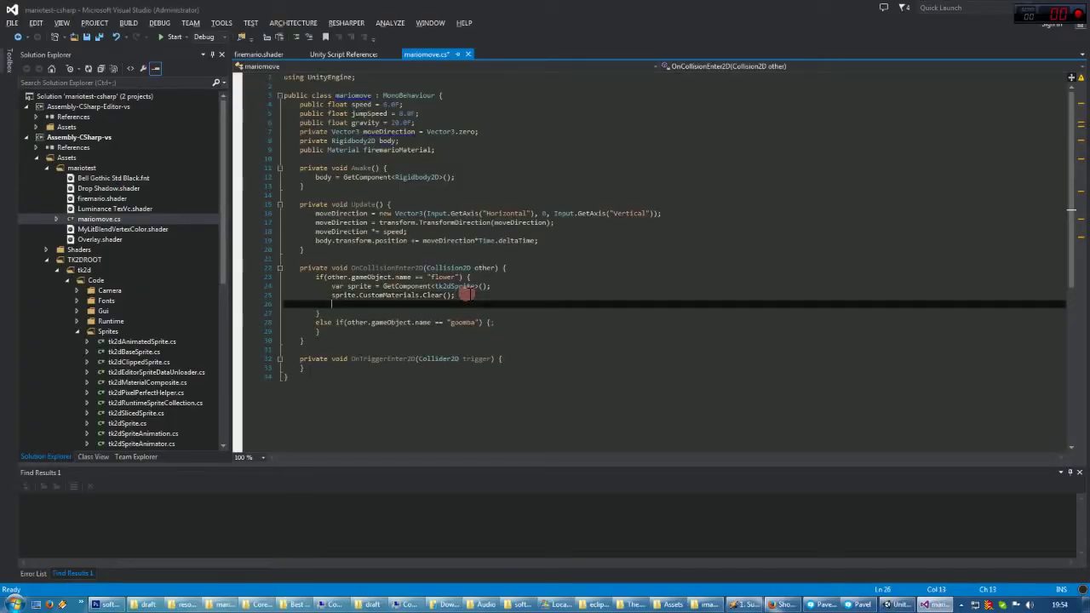
type("sprite.CustomMaterials")
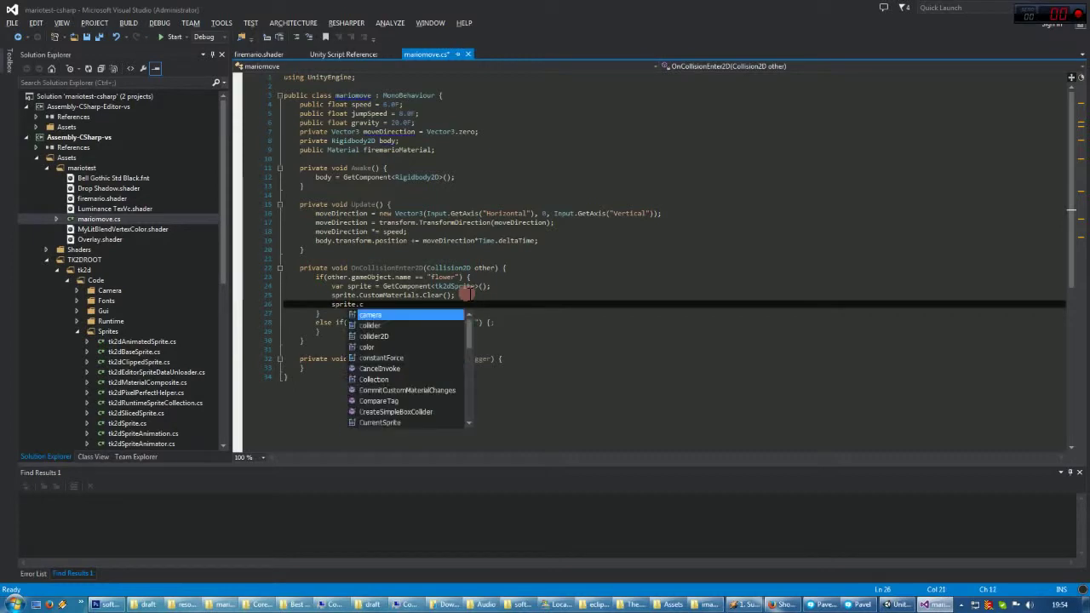
type(".ad")
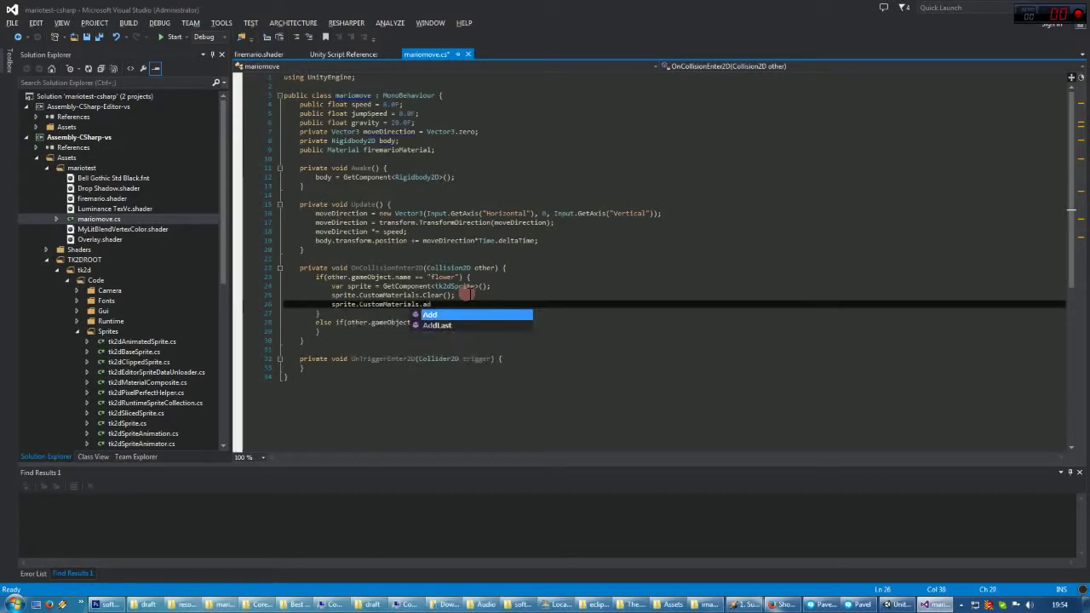
type("dLast();")
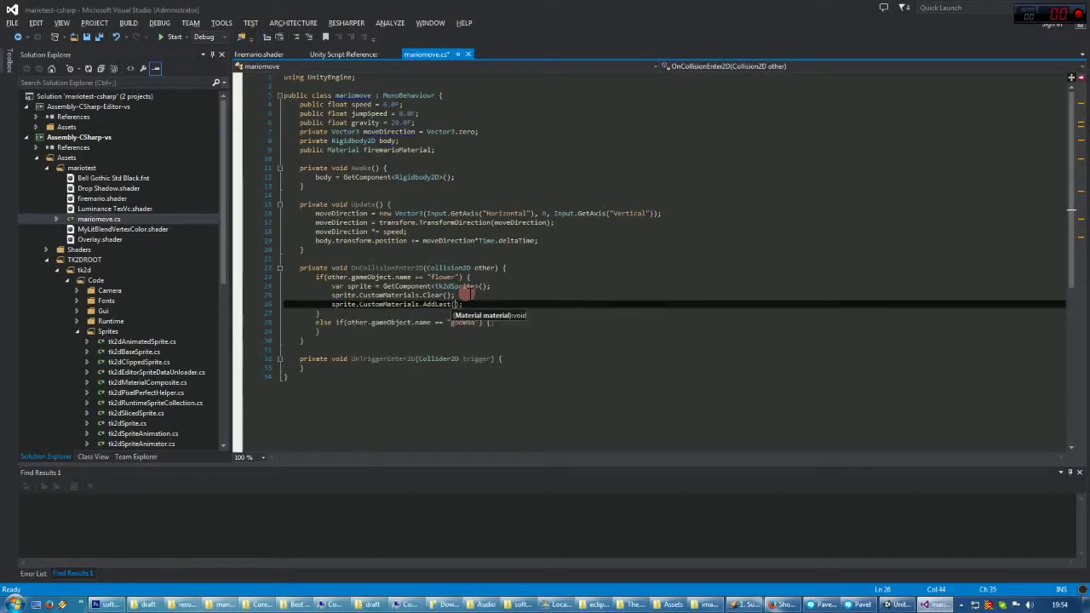
key("alt+Tab")
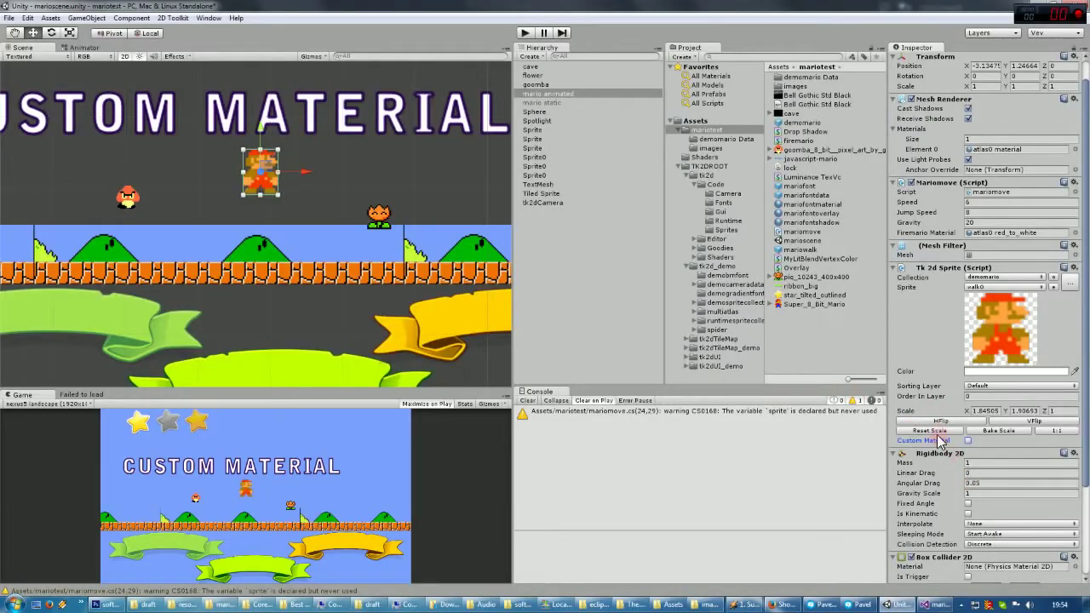
key("alt+Tab")
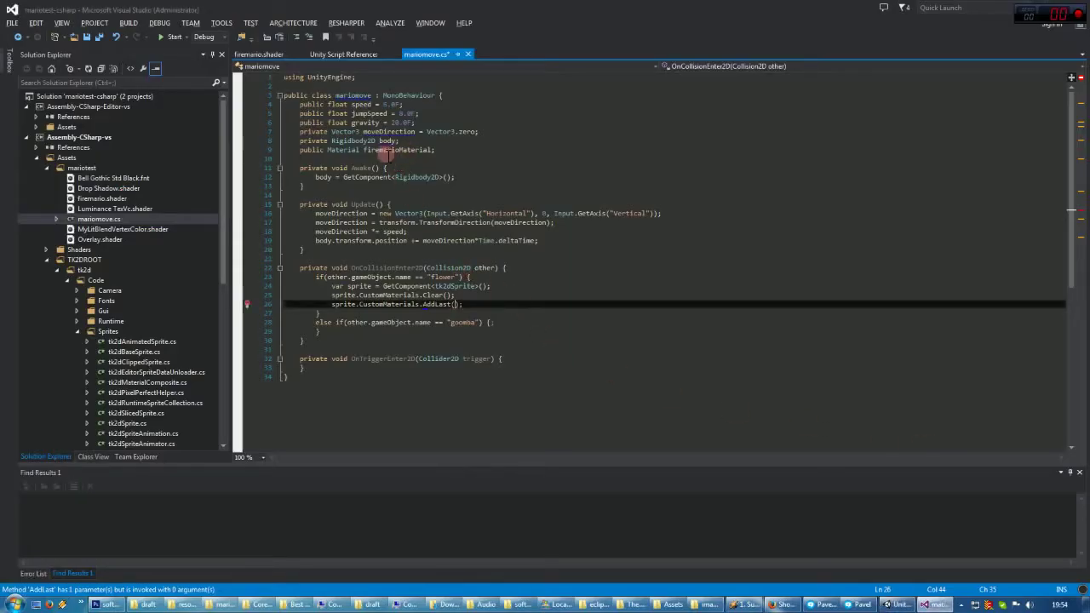
double_click(388, 151)
key("ctrl+c")
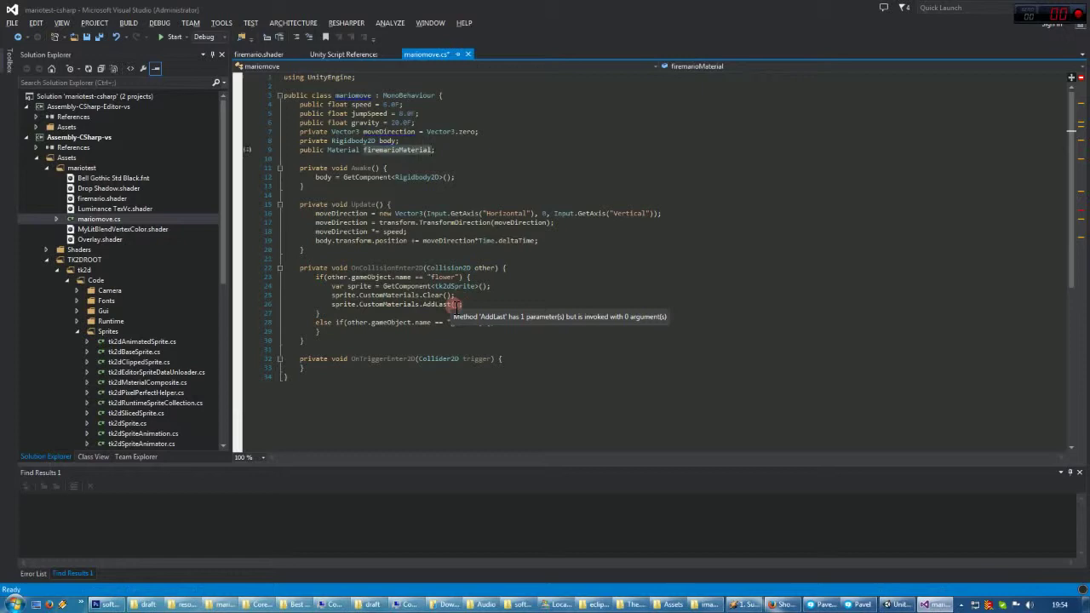
left_click(458, 305)
key("ctrl+v")
key("ctrl+s")
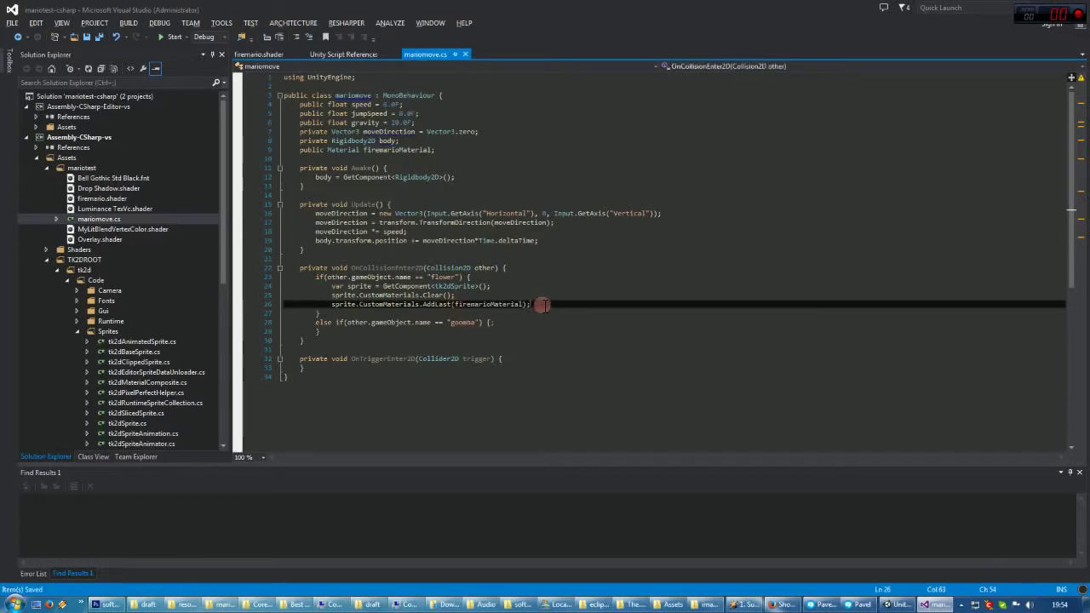
- Add sprite.CommitCustomMaterialChanges(); with sprite.UseCustomMaterials = true; just above it
key("Return")
type("sprite.")
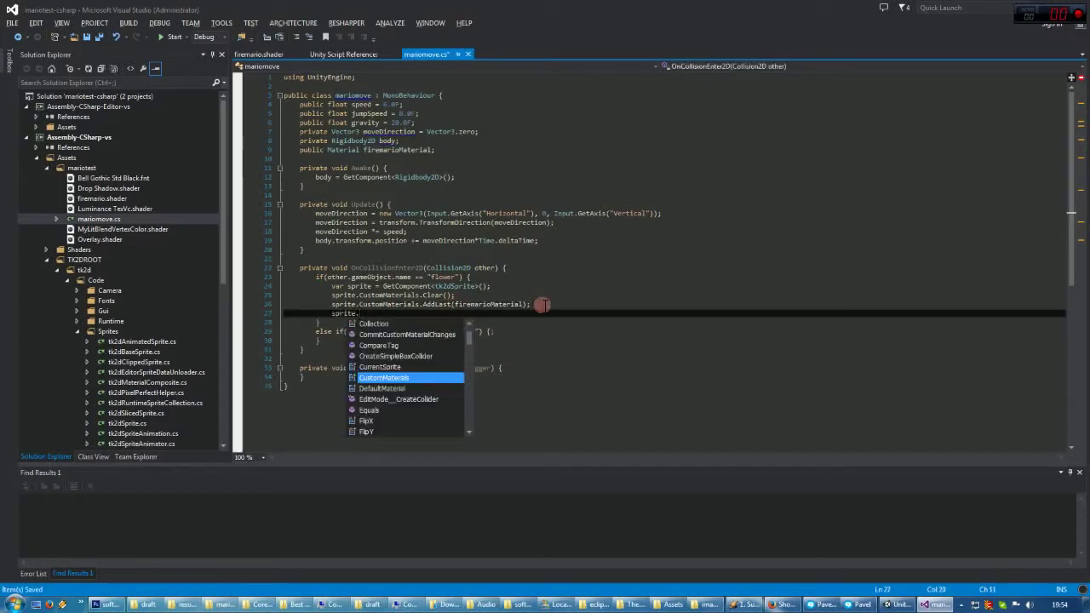
type("comm")
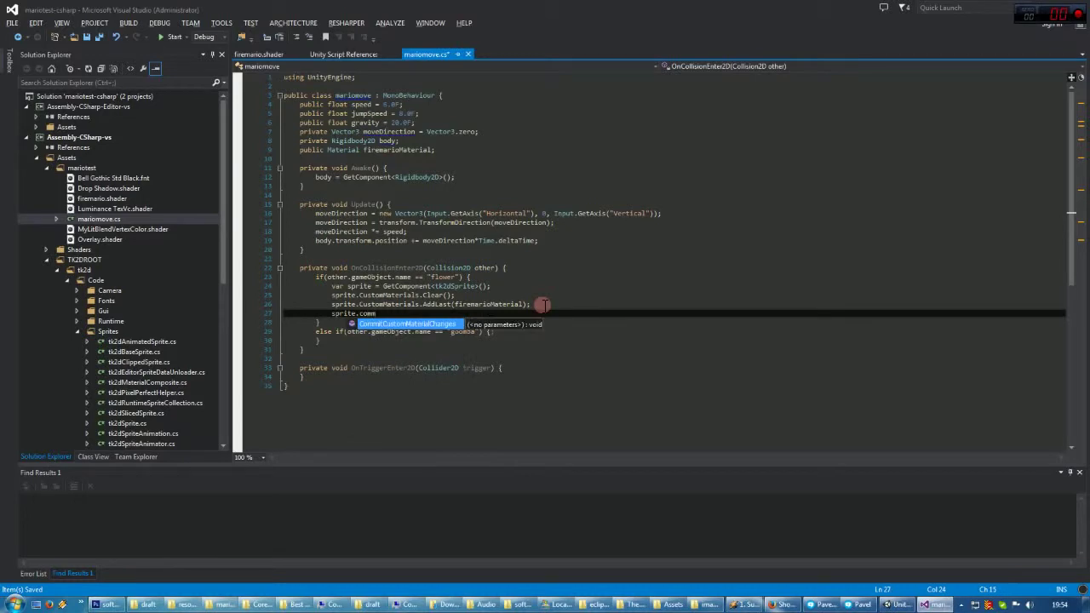
type("();")
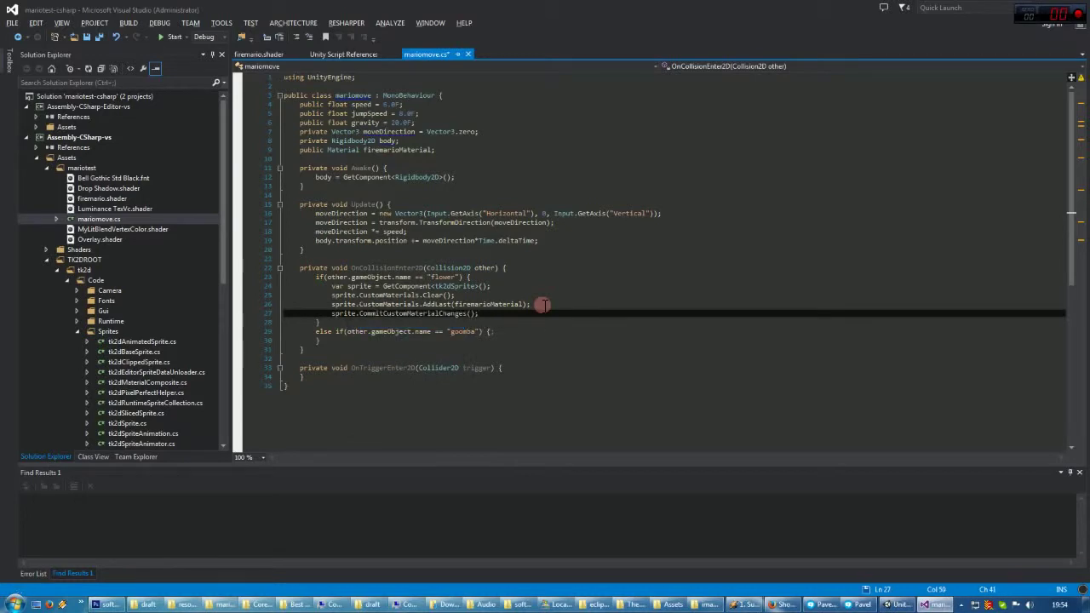
key("ctrl+s")
key("ctrl+Return")
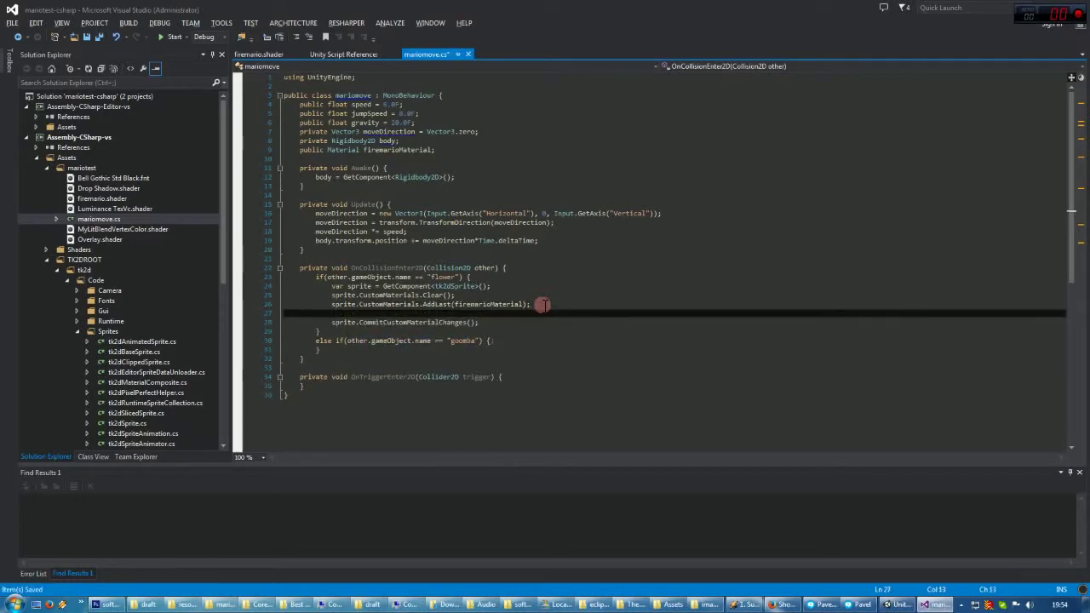
type("sprite.")
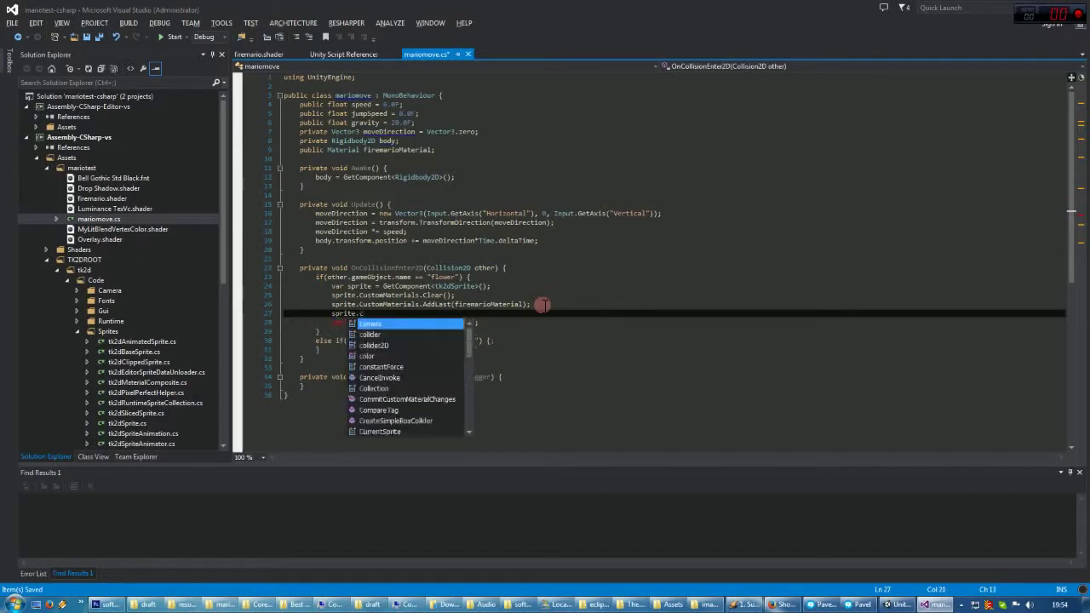
type("UseCustomMaterials")
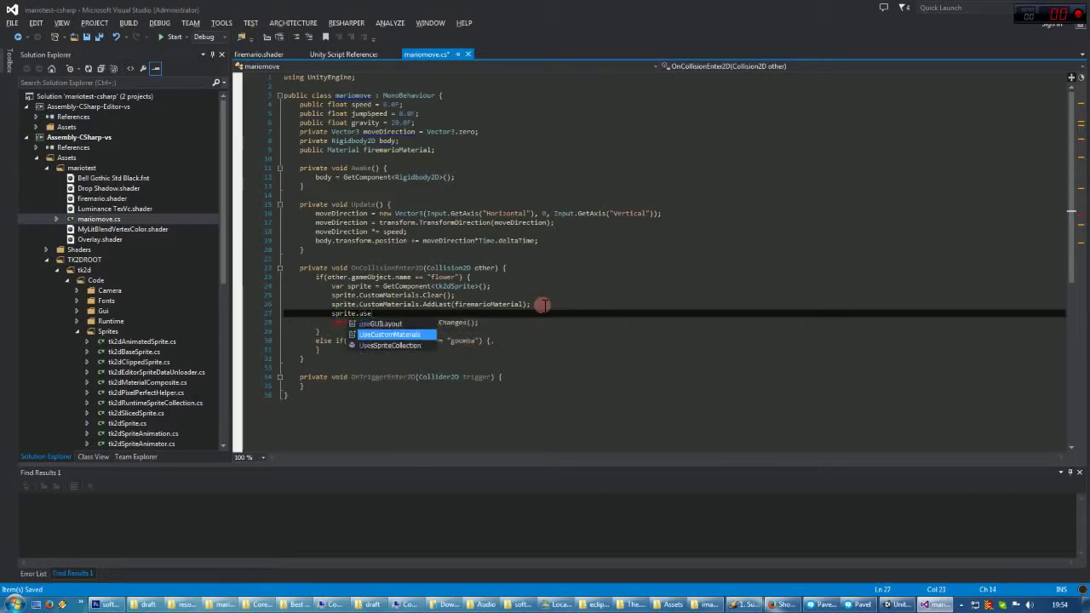
type(" = true;")
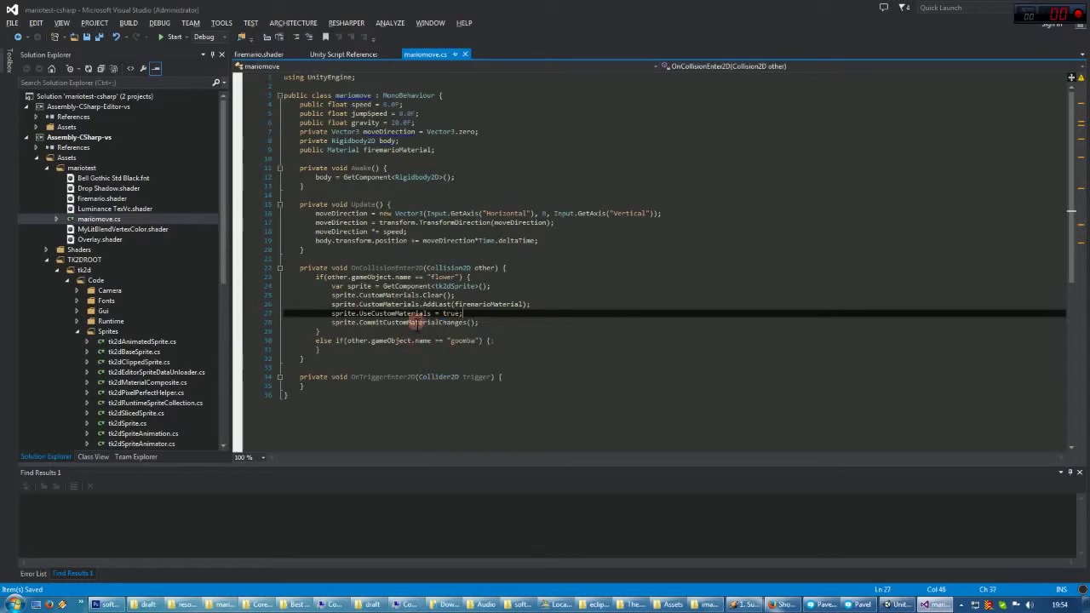
key("alt+Tab")
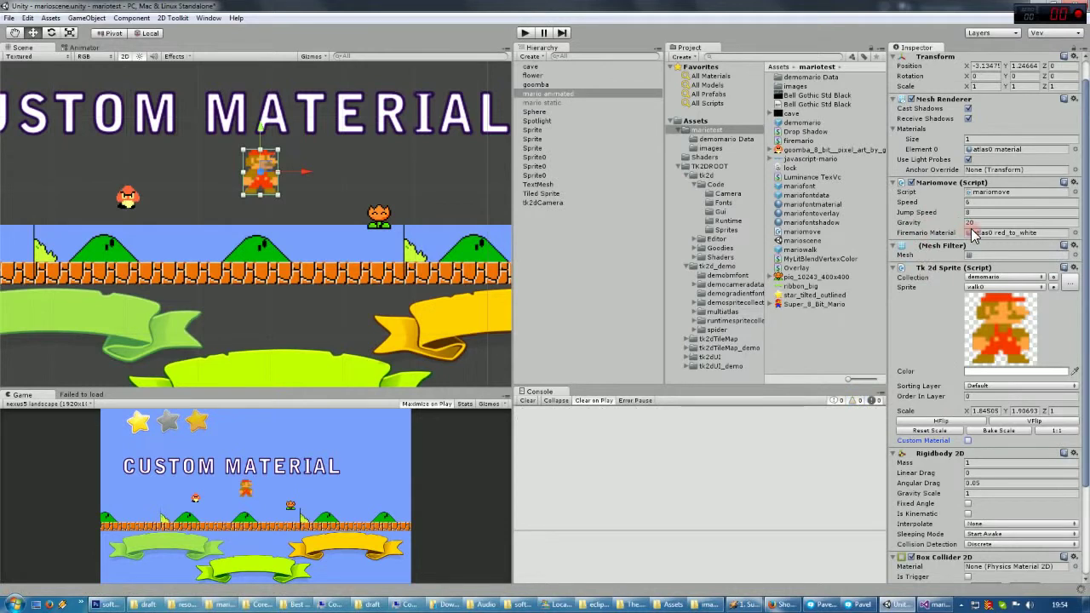
left_click(940, 443)
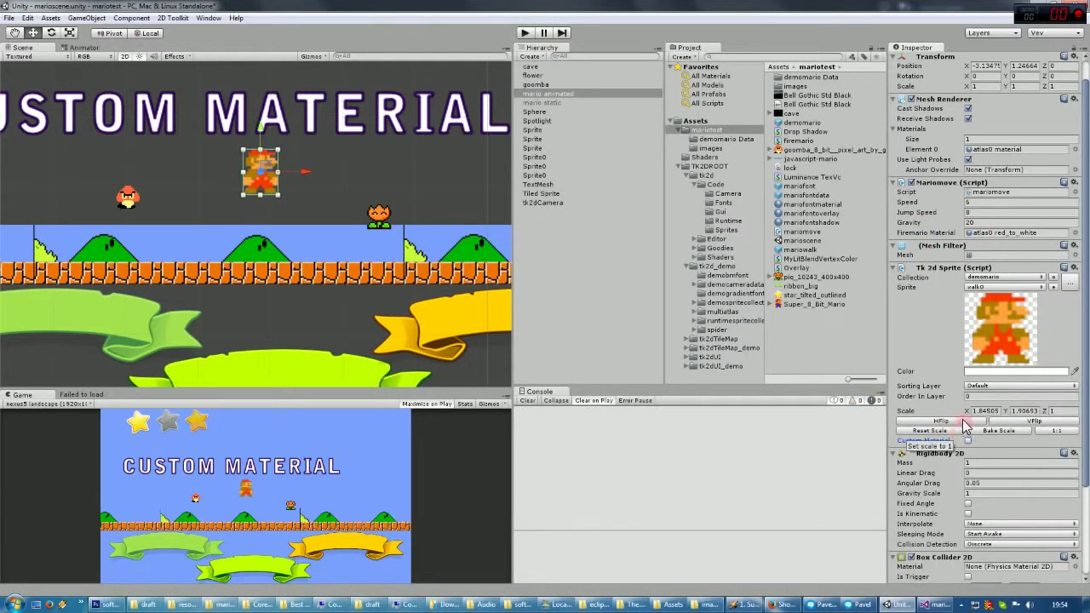
key("alt+Tab")
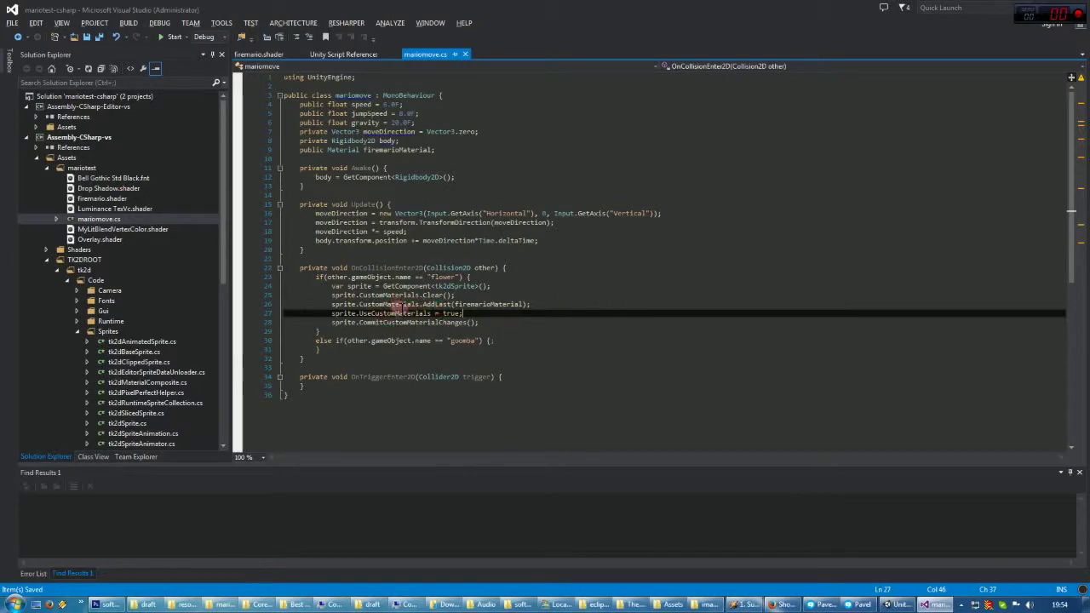
double_click(389, 314)
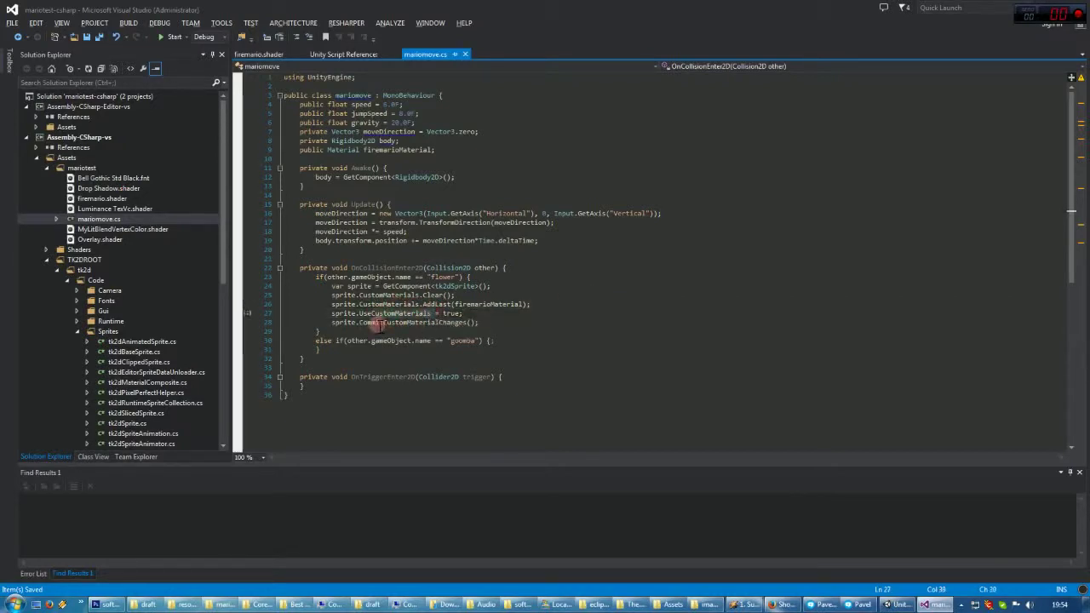
left_click(470, 358)
key("alt+Tab")
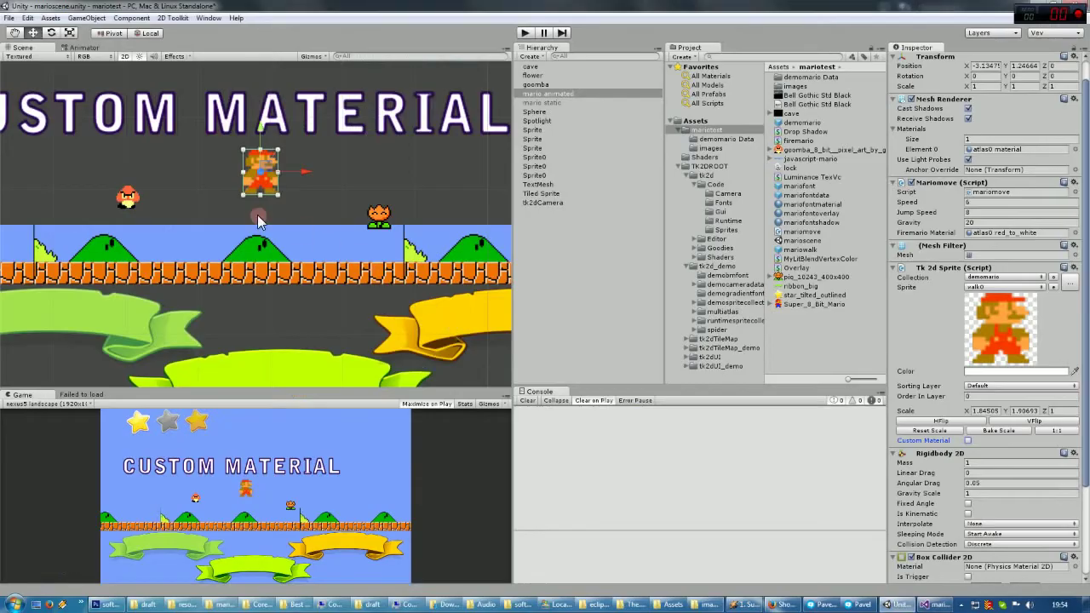
left_click(129, 199)
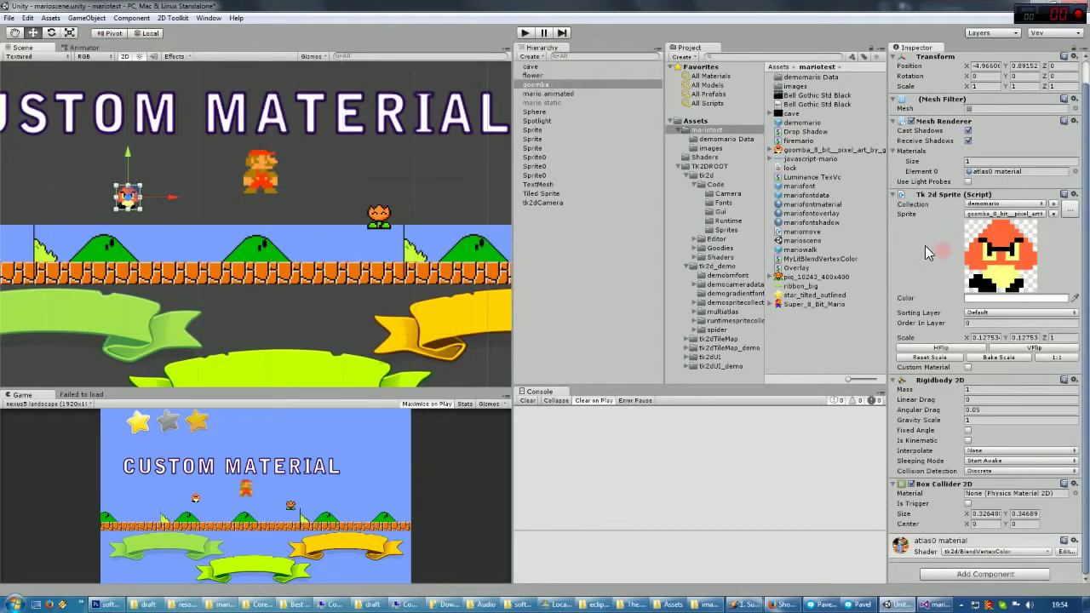
key("alt+Tab")
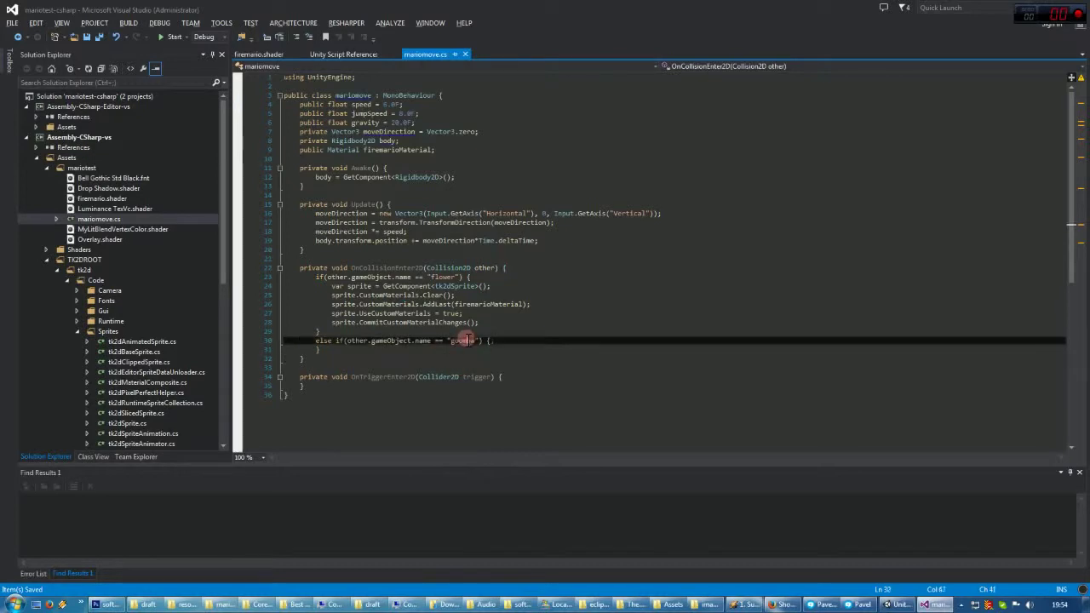
- Copy the GetComponent<tk2dSprite>() sprite lookup line into the goomba else-if branch
left_click(532, 341)
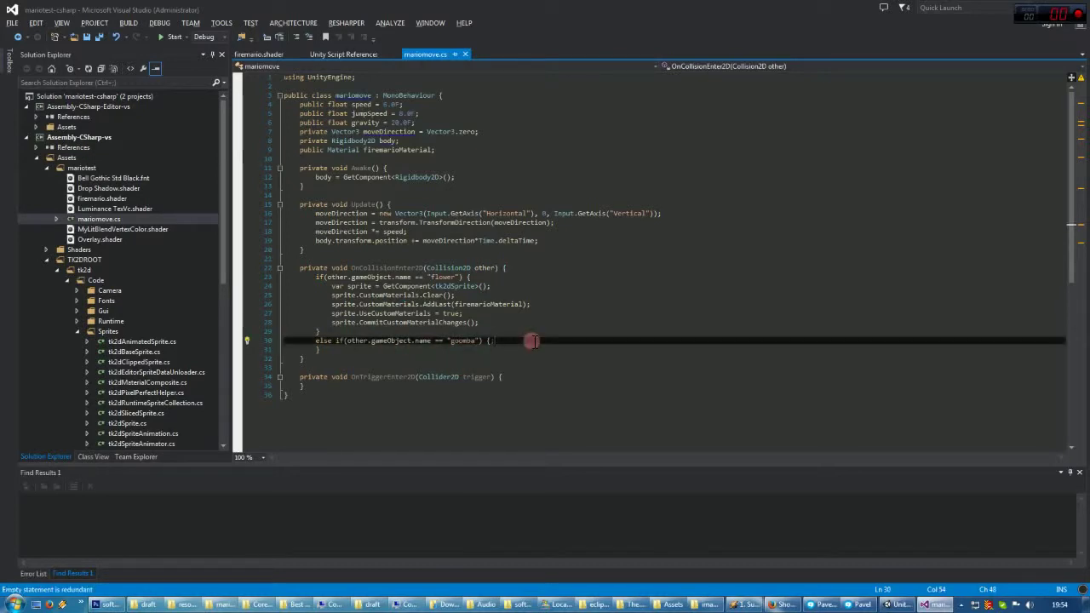
key("Return")
key("ctrl+s")
key("alt+Tab")
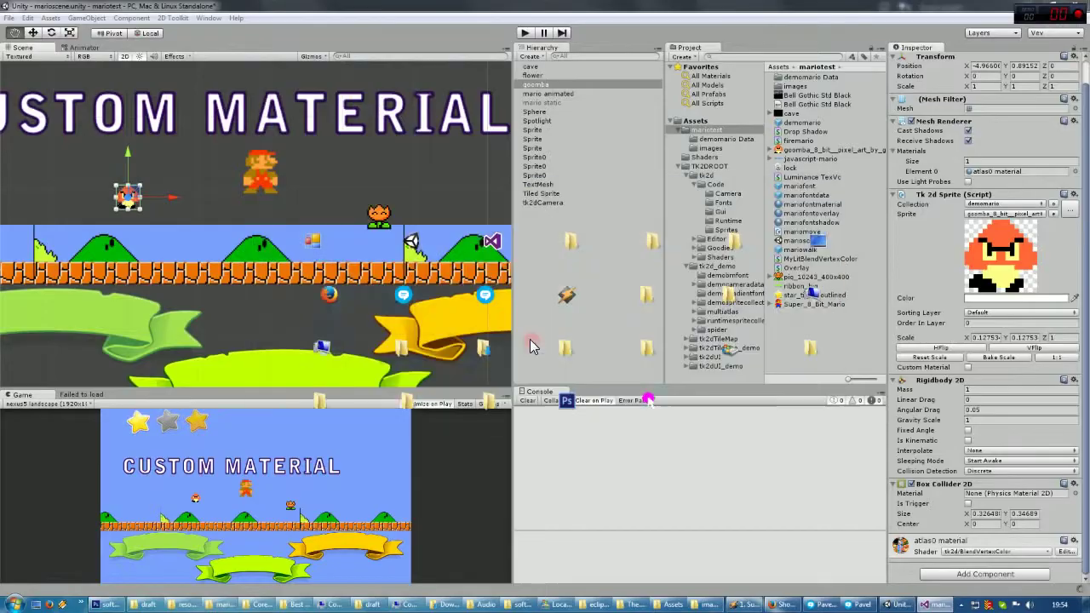
key("alt+Tab")
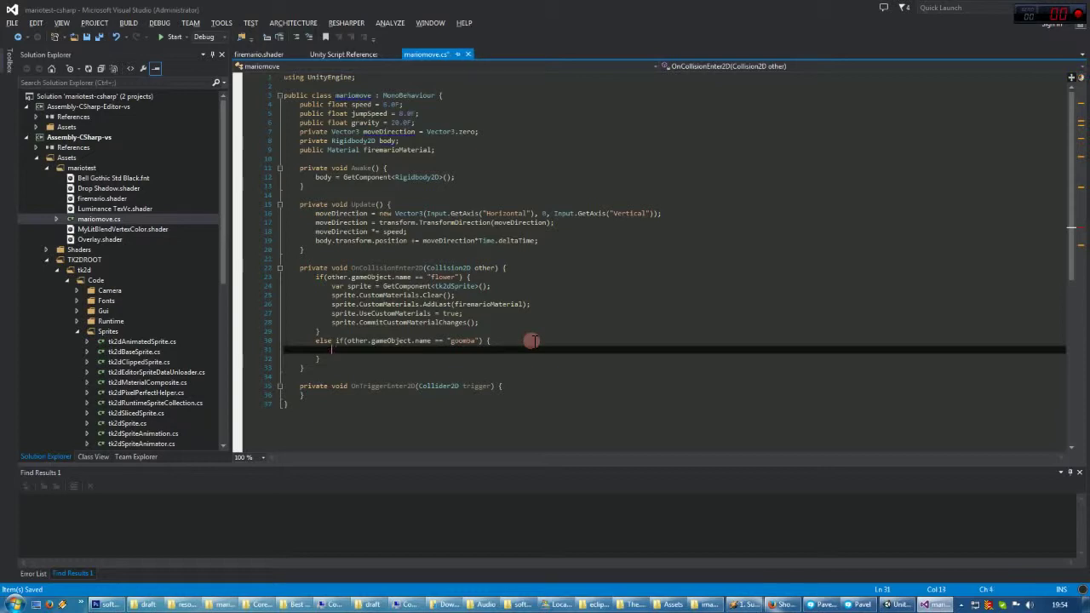
left_click(484, 285)
left_click(338, 286)
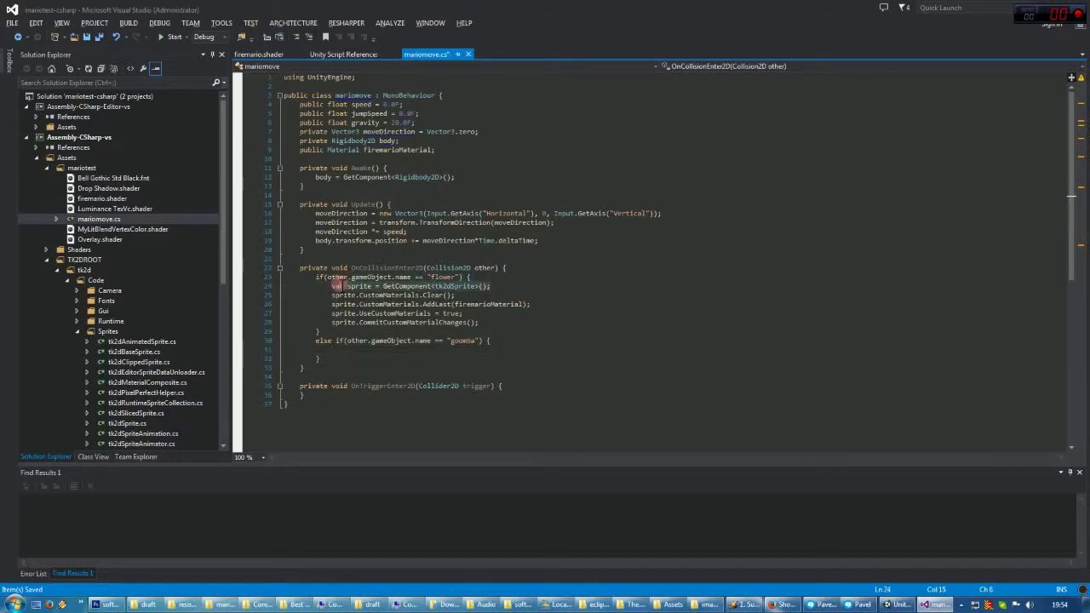
key("ctrl+c")
left_click(328, 349)
key("ctrl+v")
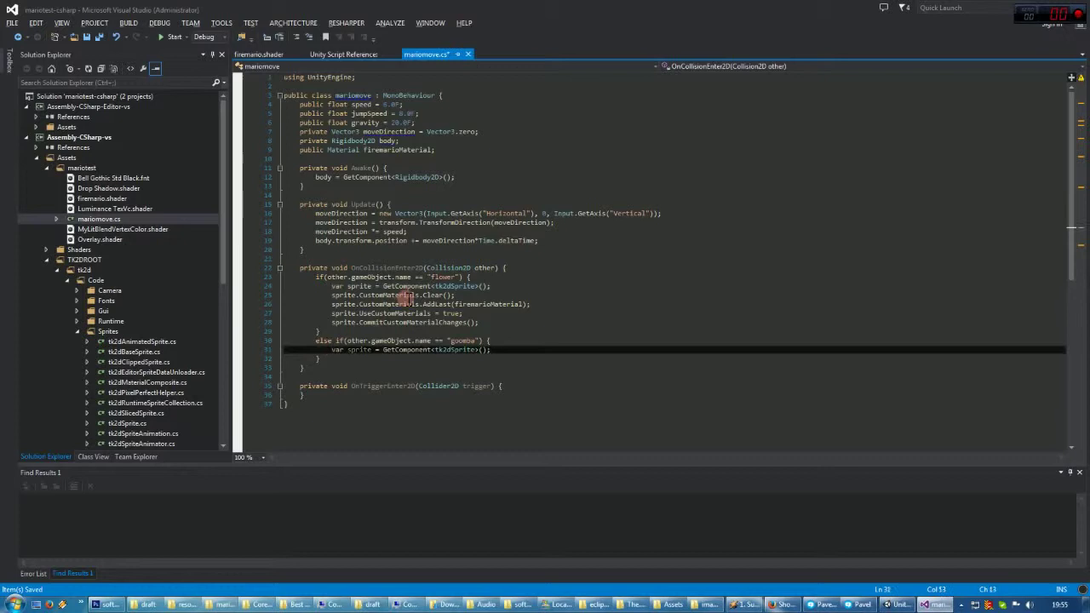
key("Return")
- Paste the UseCustomMaterials and CommitCustomMaterialChanges lines into the goomba branch, changing true to false
left_click(325, 313)
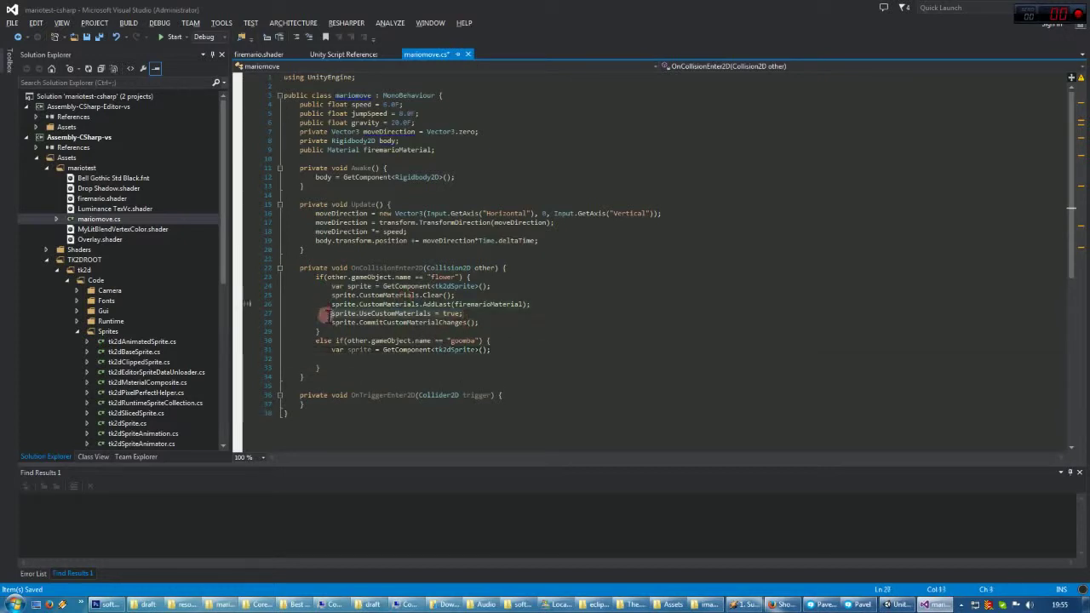
left_click_drag(328, 313, 474, 322)
left_click(358, 364)
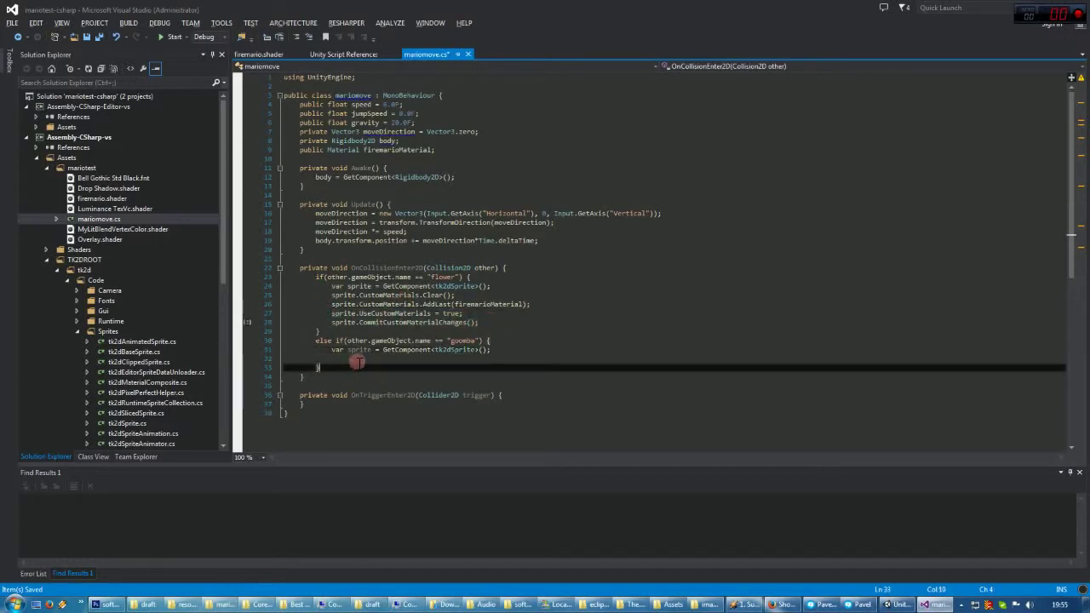
left_click(357, 359)
key("ctrl+v")
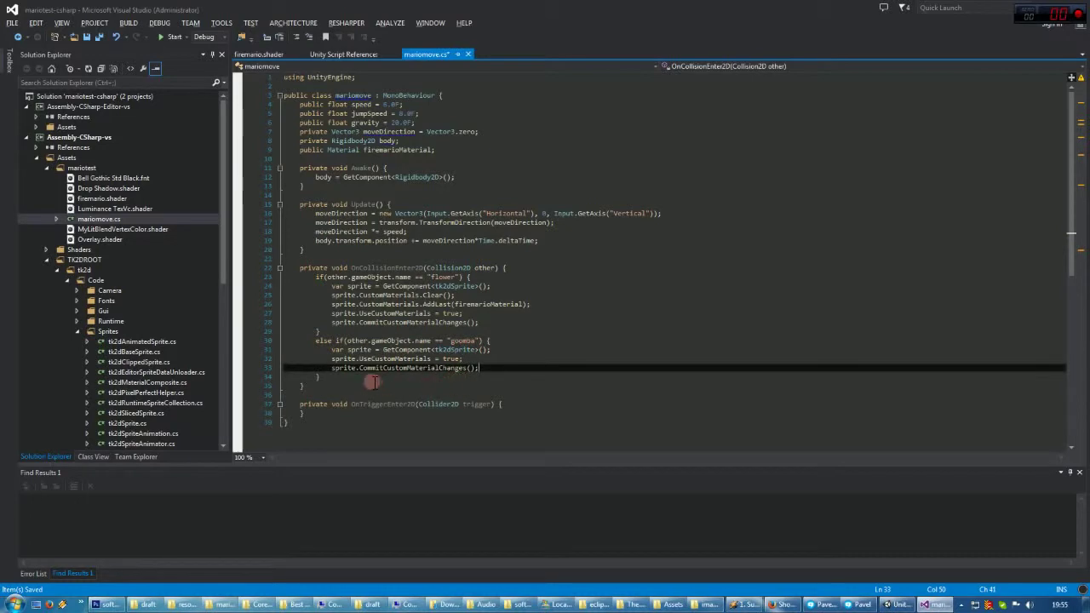
double_click(452, 358)
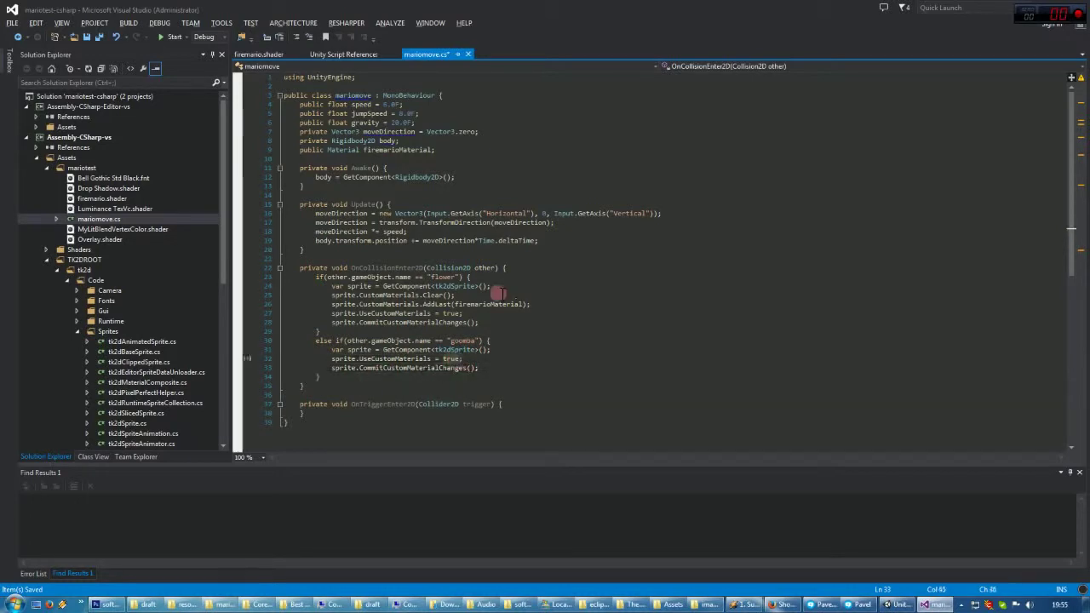
type("false")
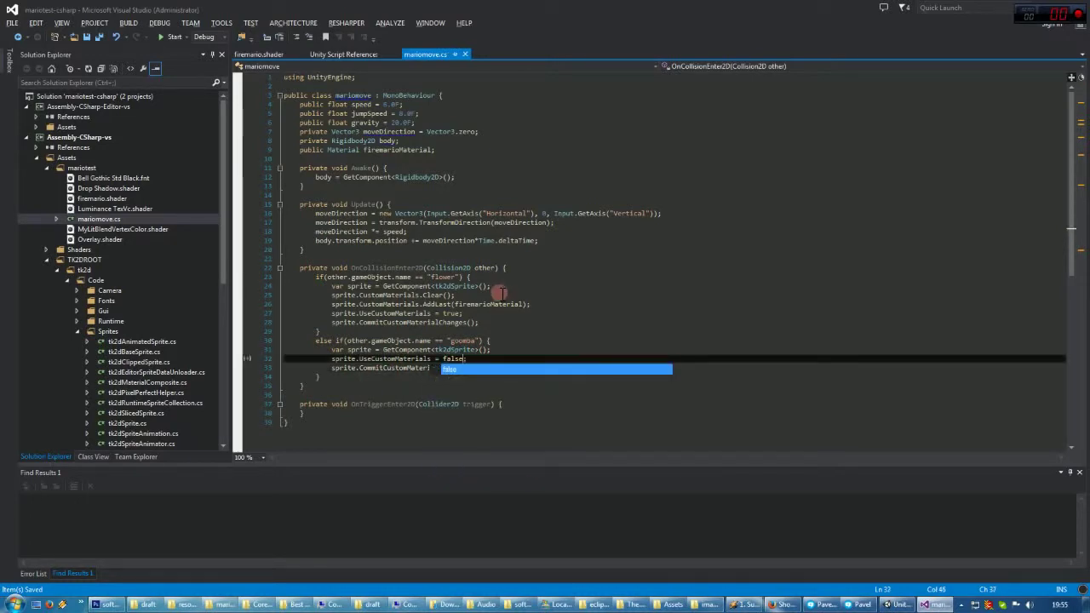
left_click(498, 294)
key("alt+Tab")
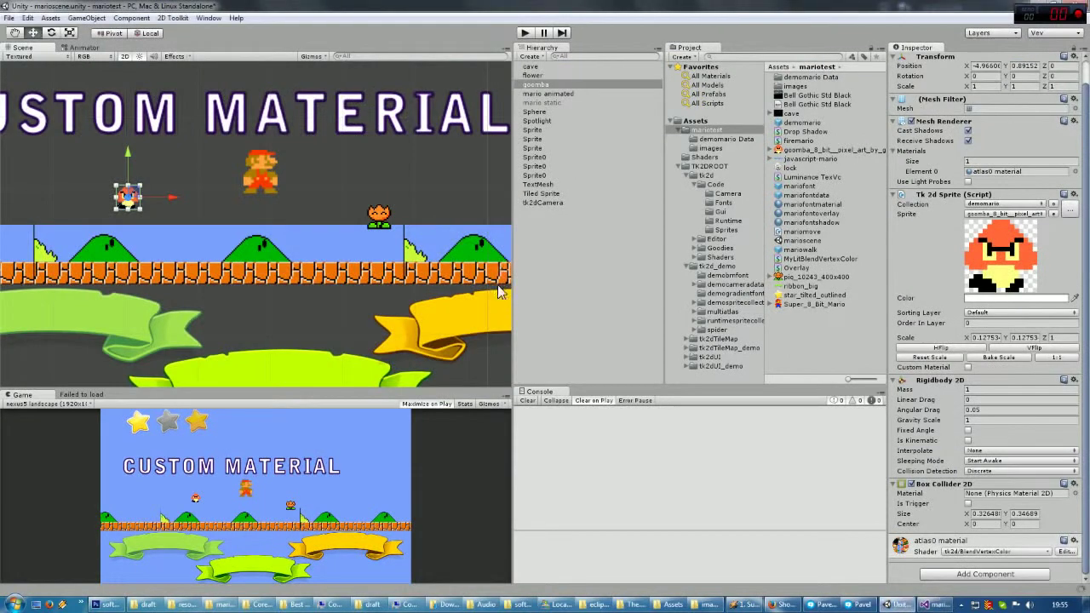
- Play-test Mario running into the fire flower, then replay with Mario selected to watch his material switch
left_click(525, 34)
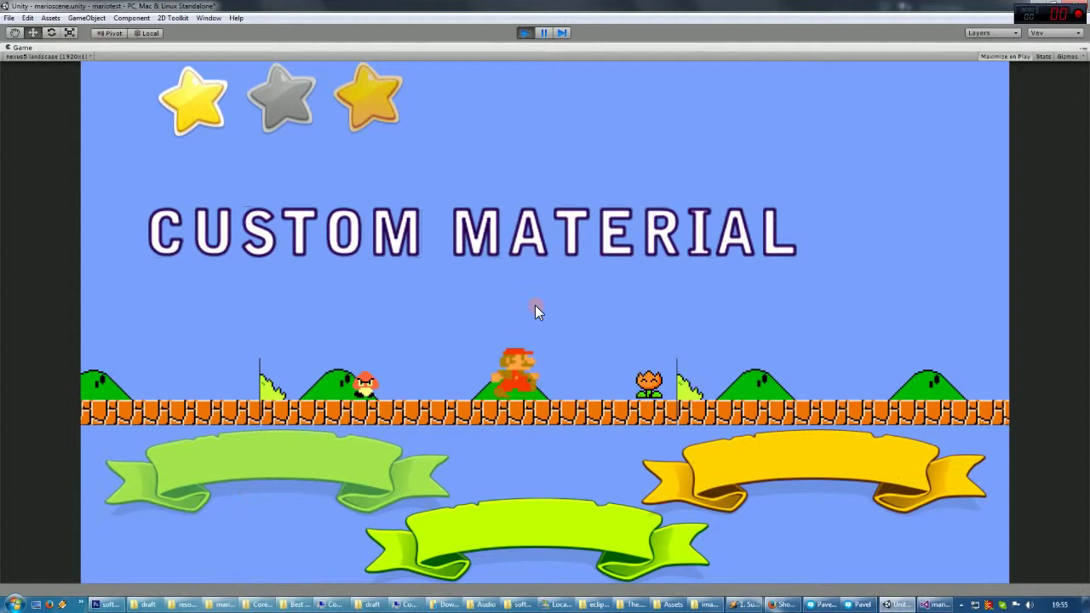
key("Right")
key("Left")
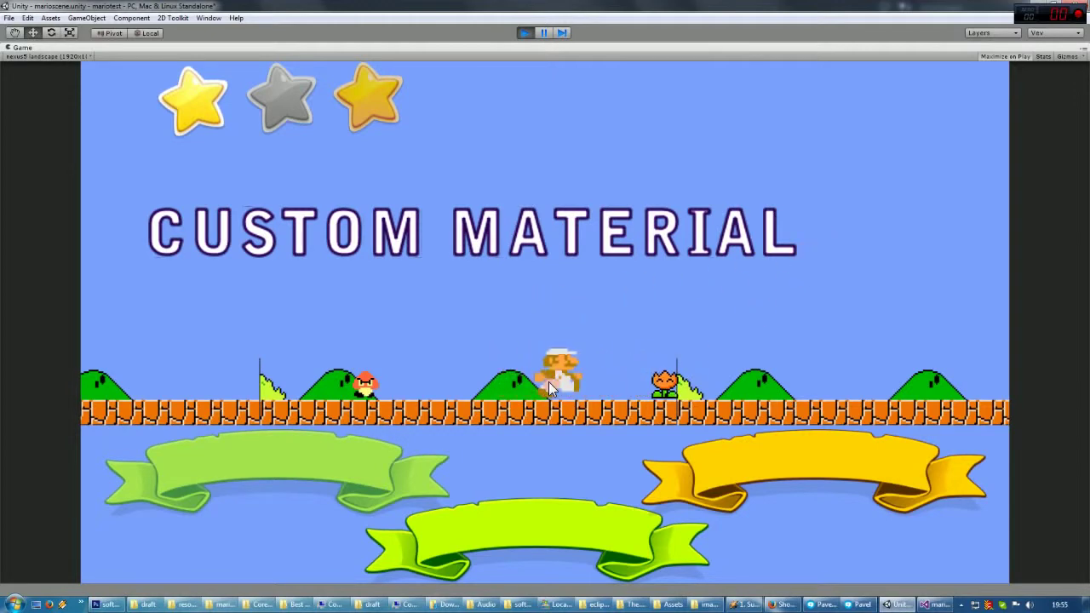
left_click(538, 32)
left_click(295, 231)
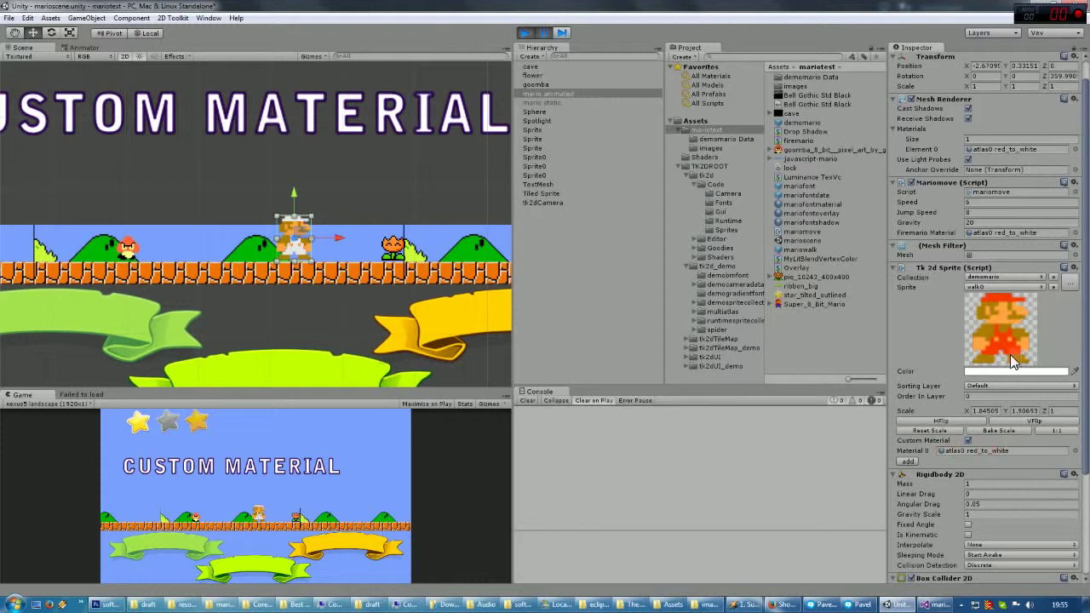
left_click(526, 33)
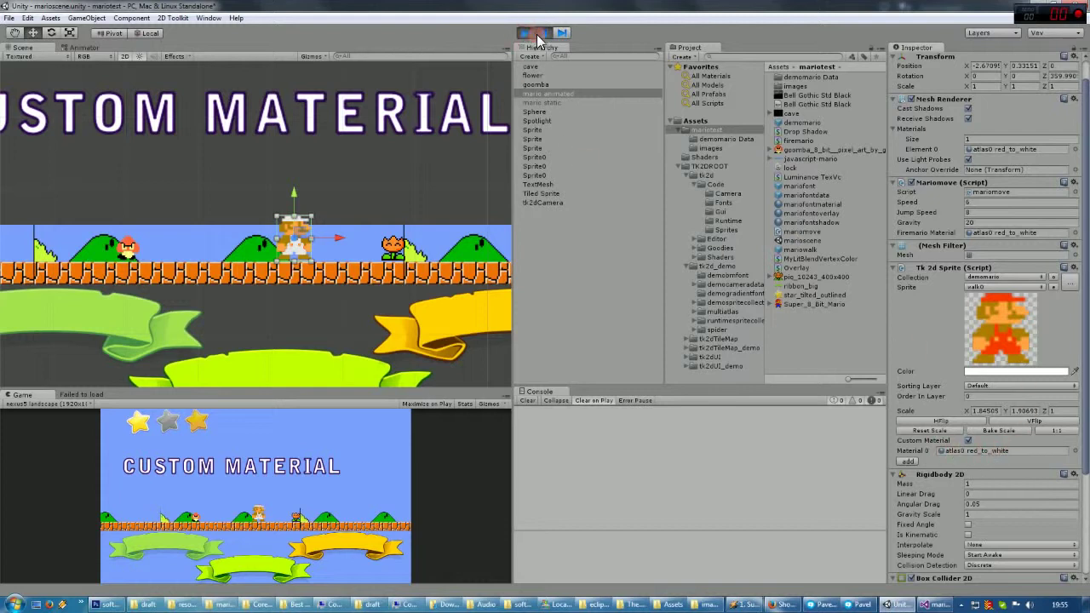
left_click(302, 470)
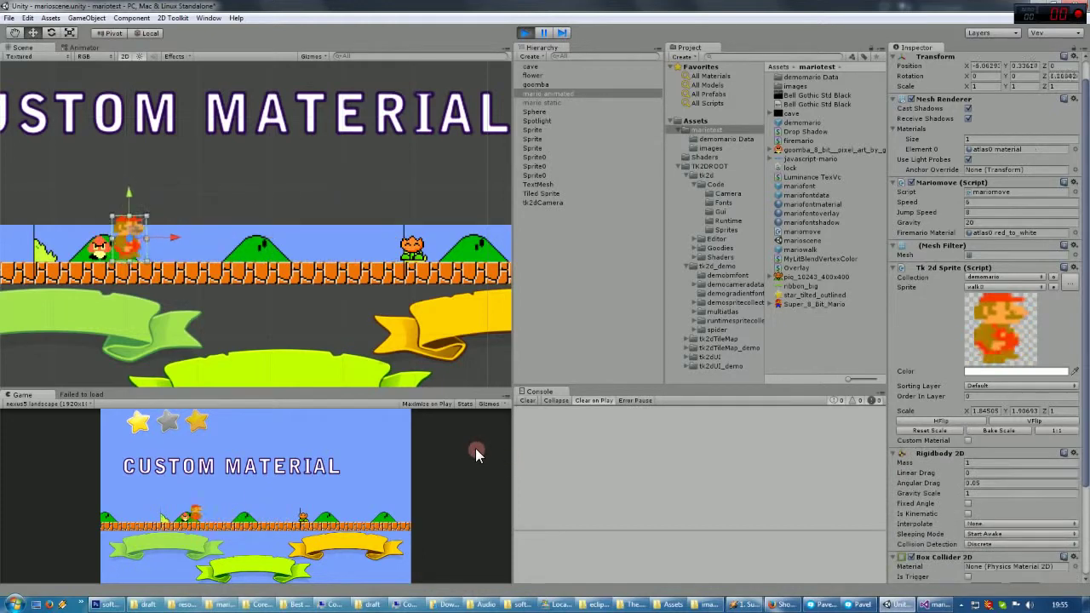
- Stop play mode, nudge Mario down slightly, and open the demomario sprite collection editor
left_click(527, 34)
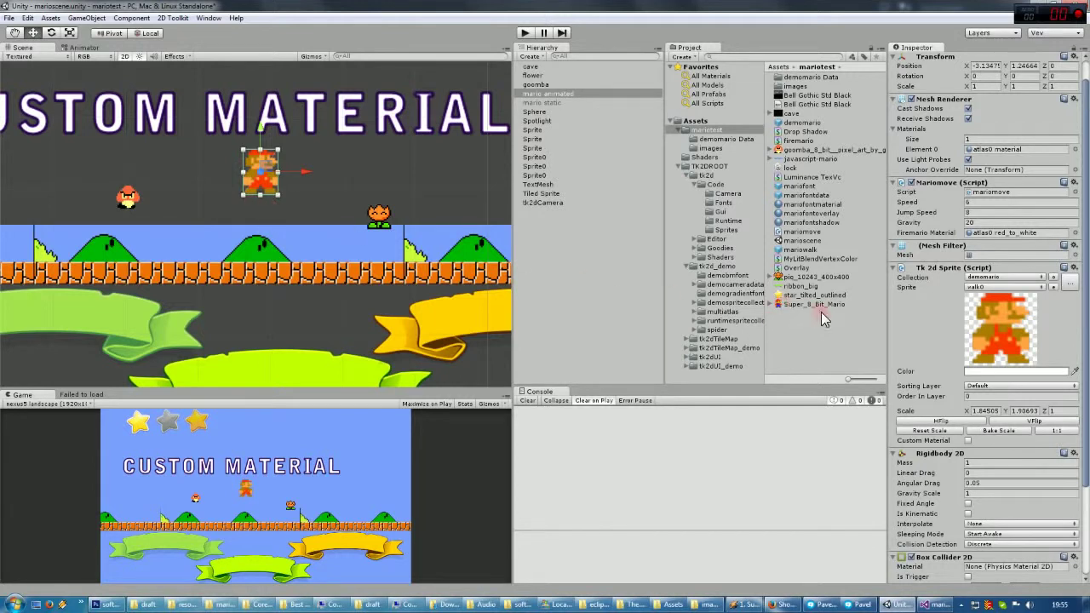
left_click_drag(256, 171, 252, 184)
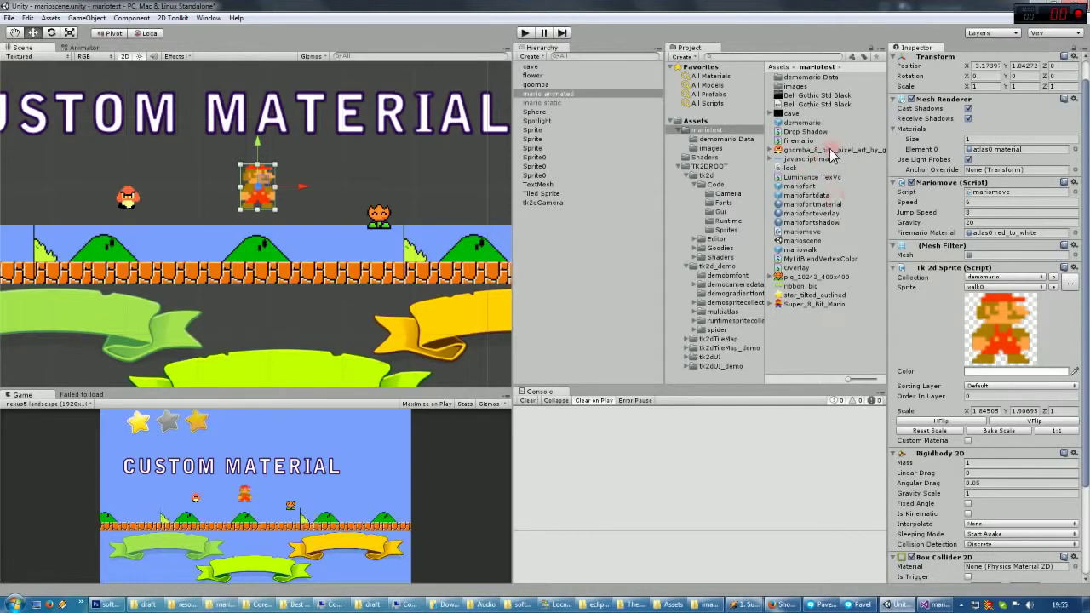
left_click(802, 125)
left_click(986, 137)
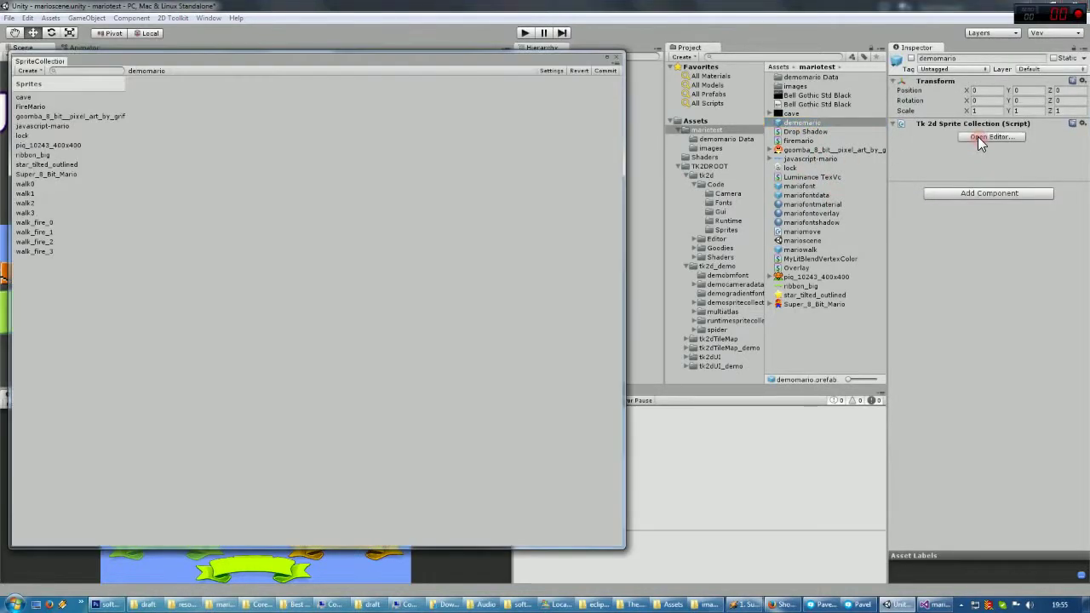
- Add the walk textures from the images folder to the sprite collection, cloning the duplicates
left_click(32, 223)
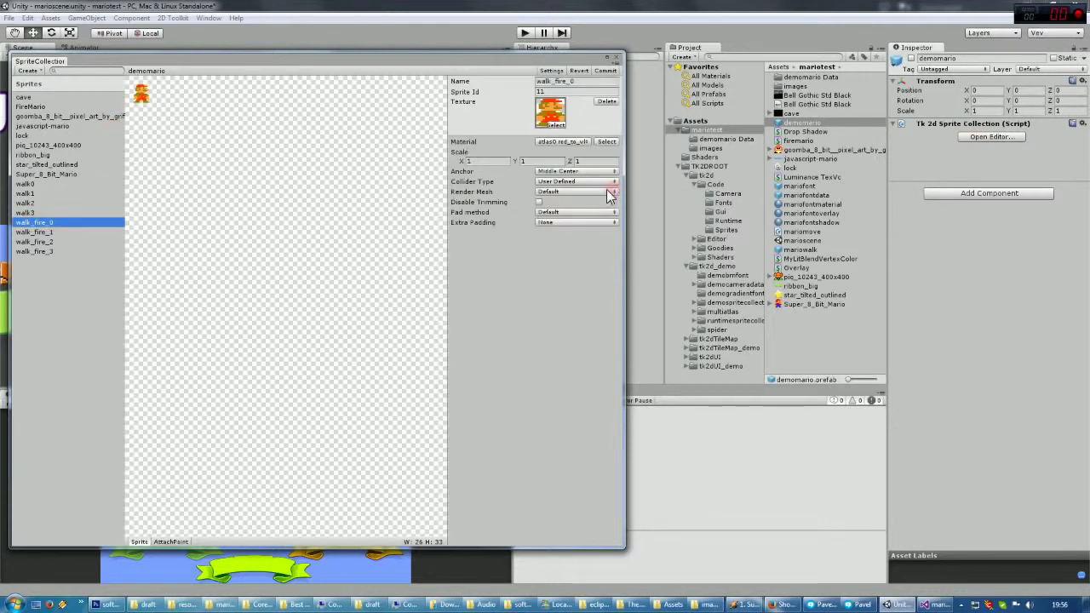
double_click(794, 86)
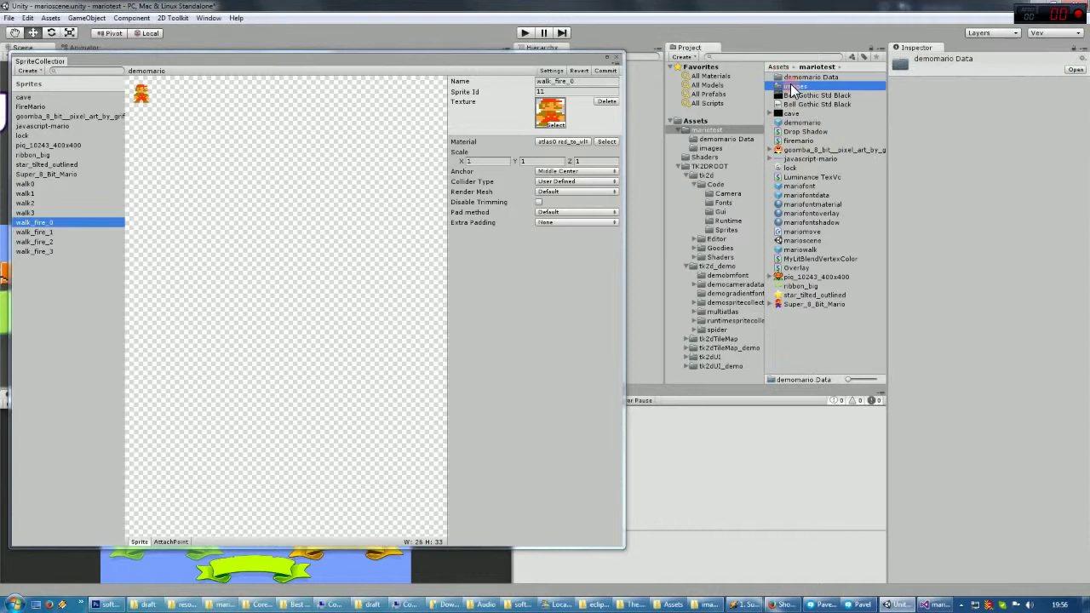
left_click_drag(792, 83, 63, 328)
left_click(576, 326)
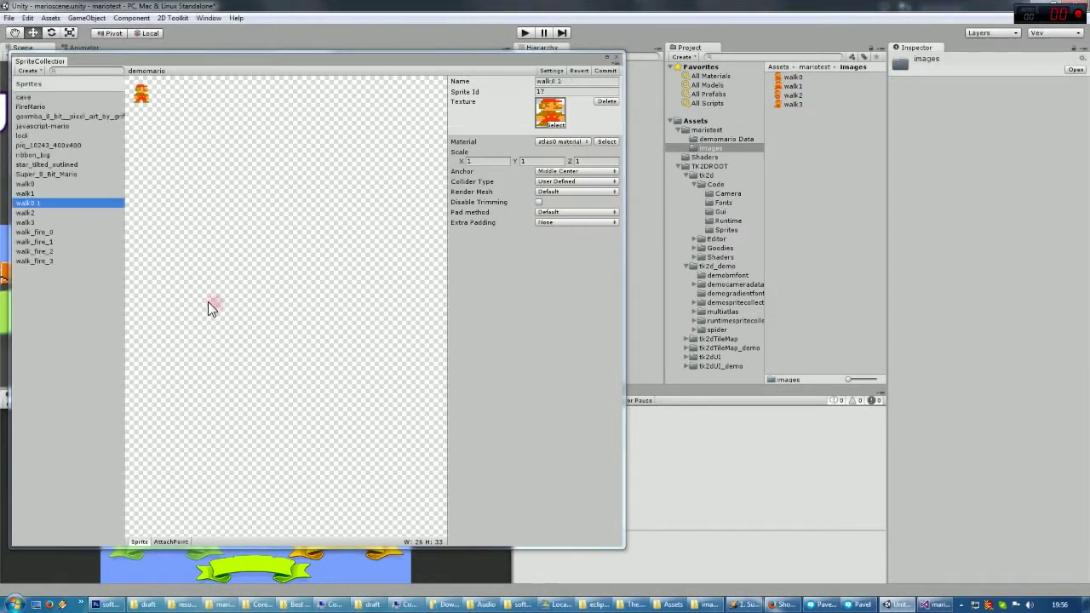
- Check the Materials list and walk0 1's material choices (atlas0, atlas0 red_to_white), then close the editor
left_click(551, 140)
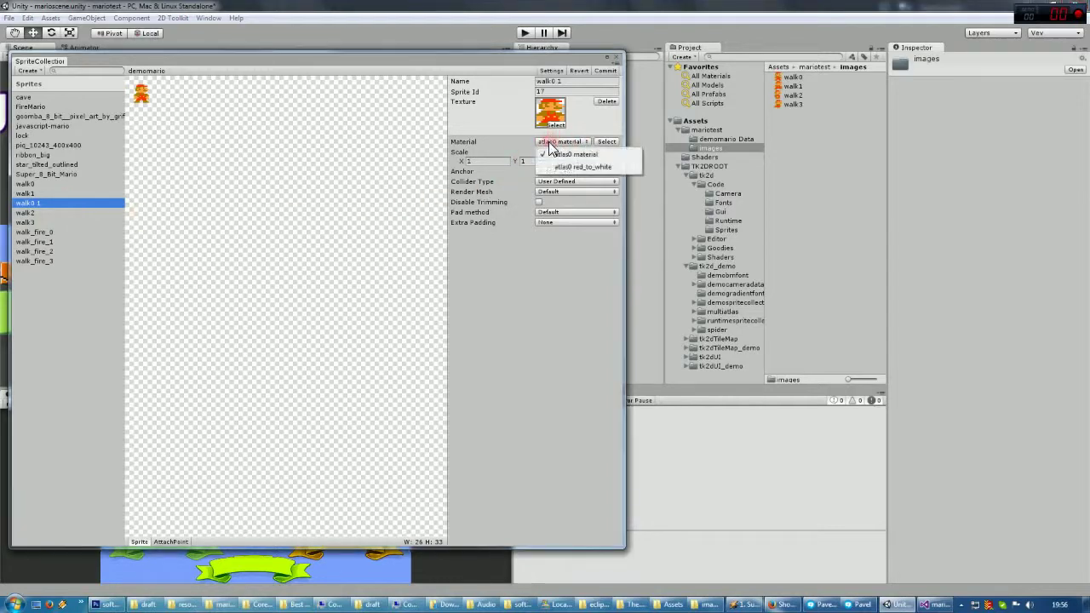
left_click(552, 72)
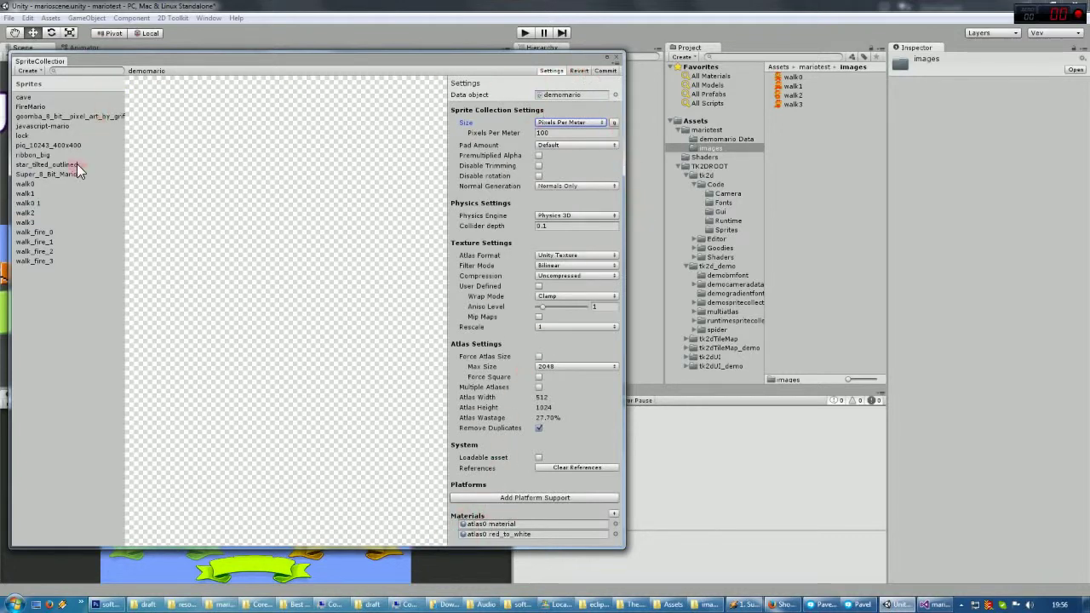
left_click(54, 203)
left_click(553, 141)
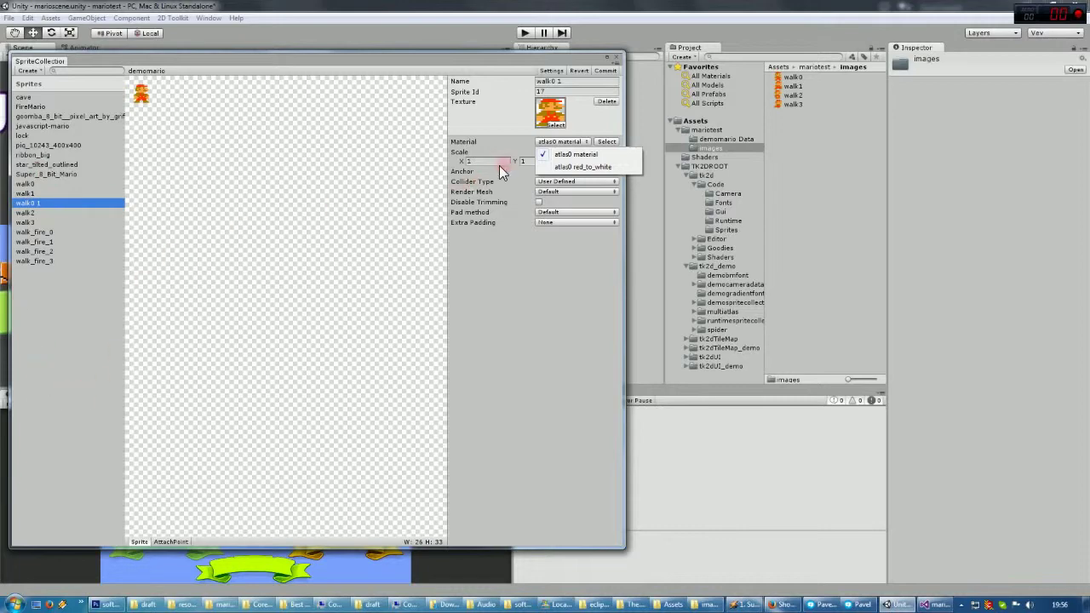
left_click(616, 57)
left_click(616, 57)
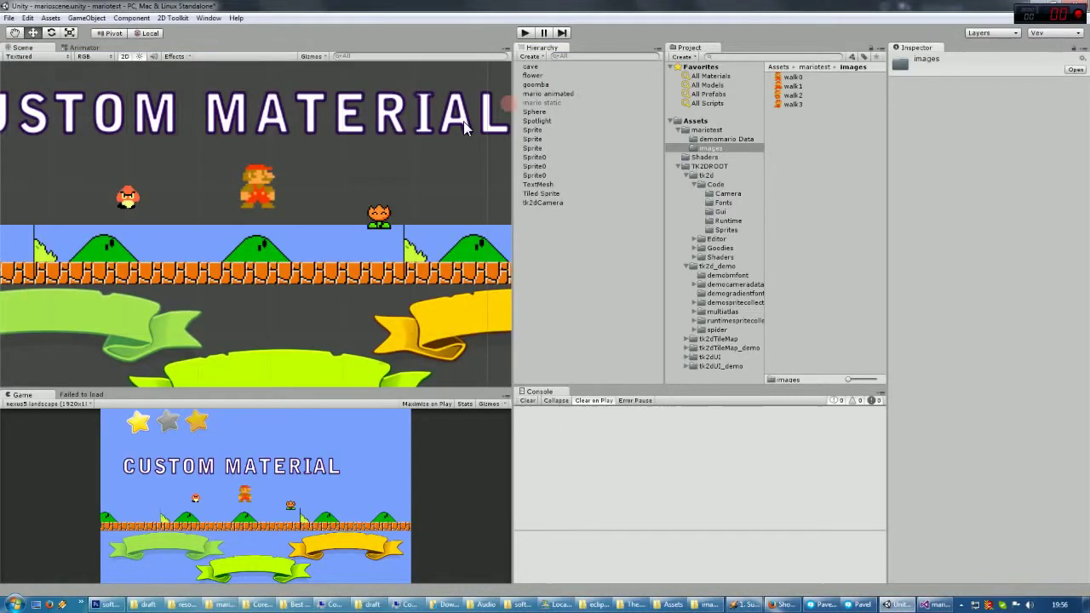
- Add a second material slot to the CUSTOM MATERIAL text and assign mariofontshadow to it
left_click(256, 176)
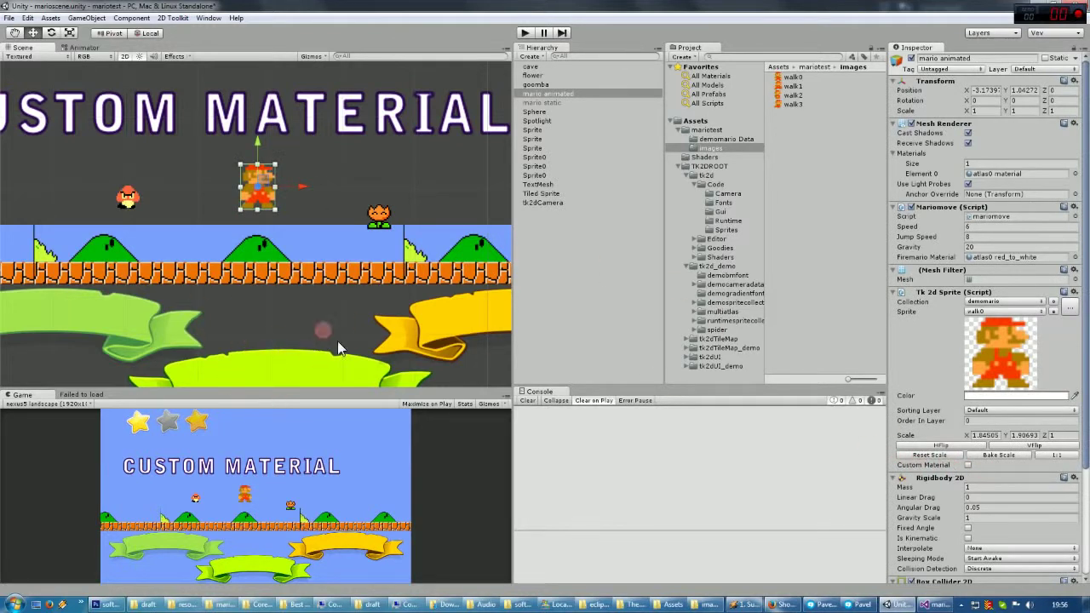
left_click(160, 101)
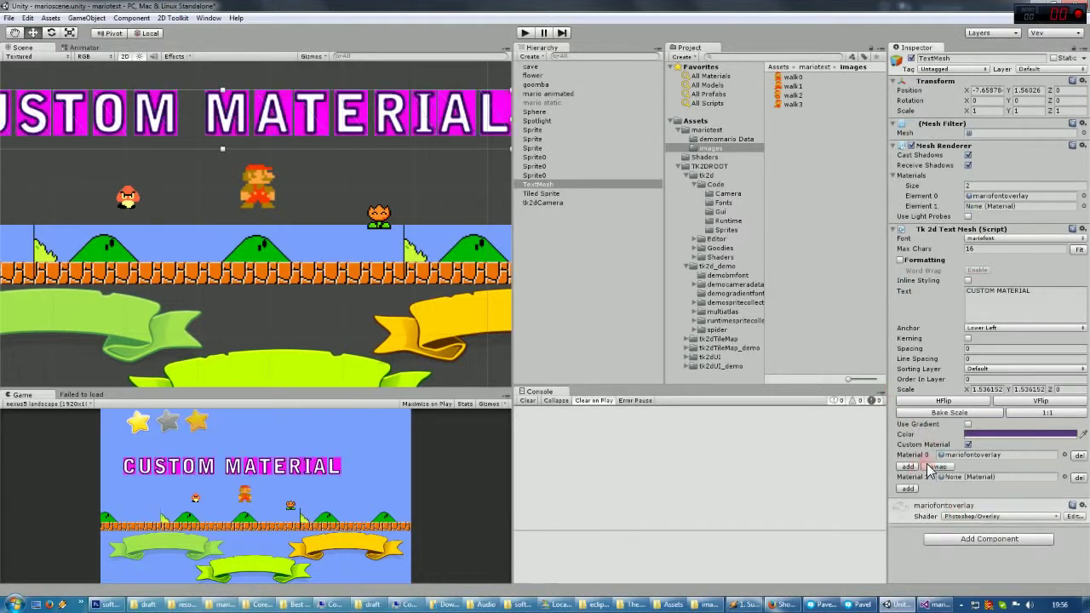
left_click(908, 455)
left_click(1064, 477)
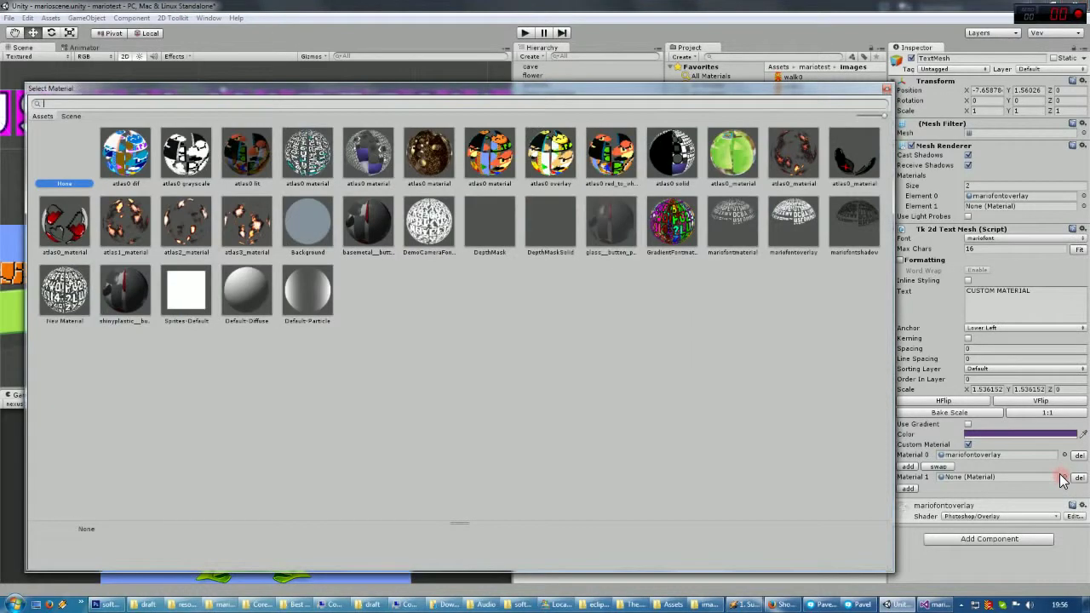
type("shad")
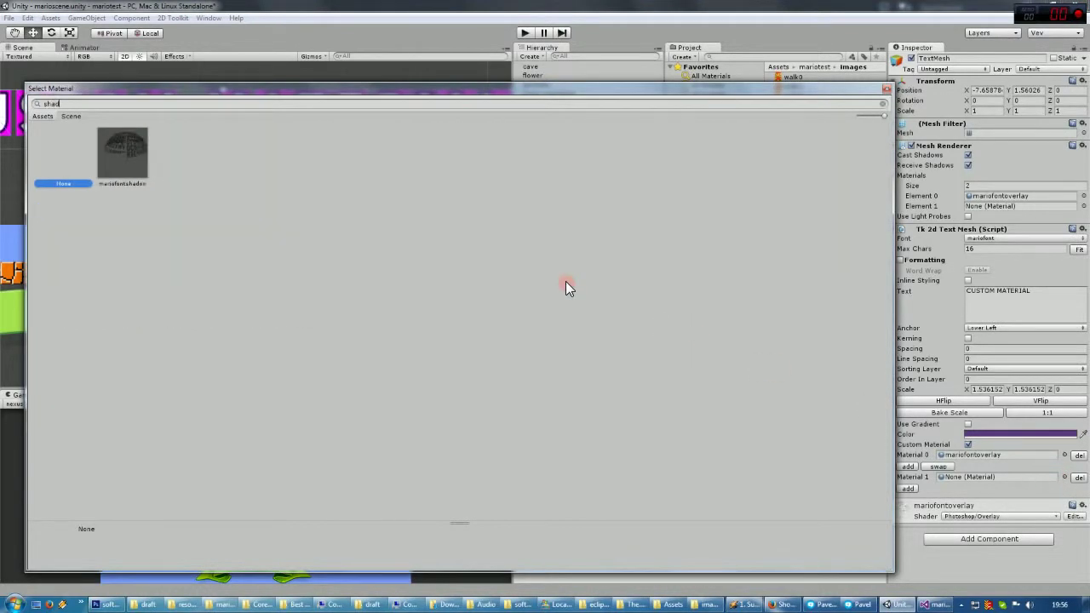
double_click(110, 147)
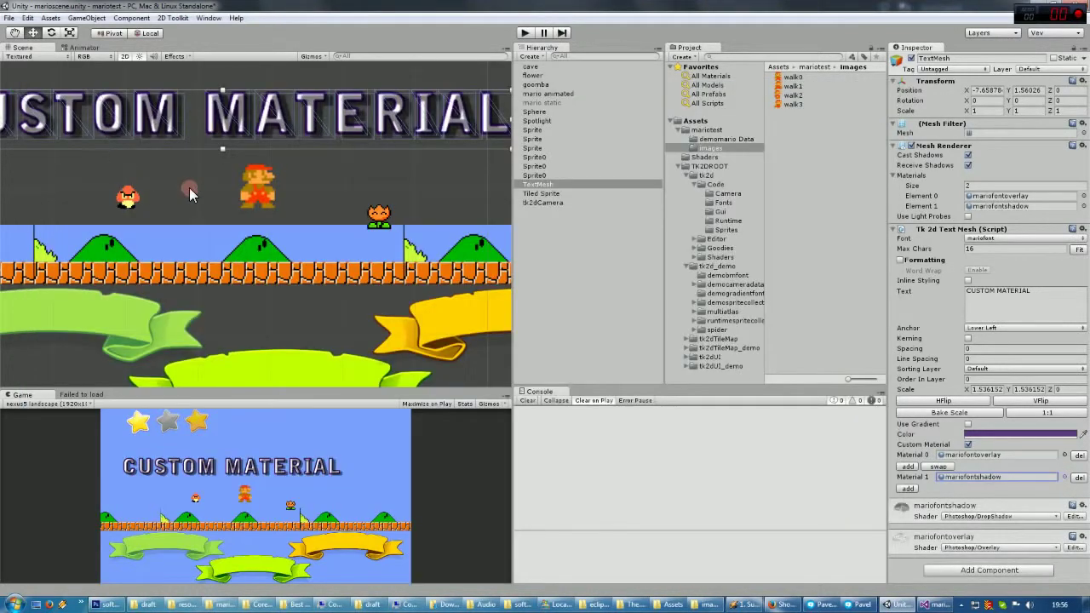
- Swap mariofontshadow ahead of mariofontoverlay and deselect the text to view the drop shadow
left_click(938, 466)
left_click(324, 180)
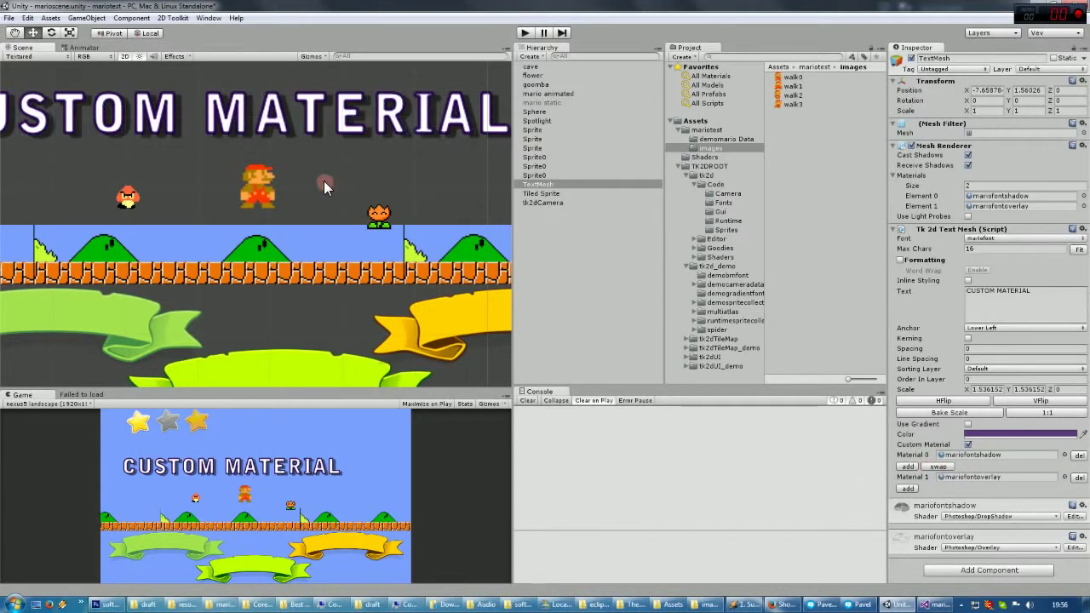
scroll(324, 181, "down", 2)
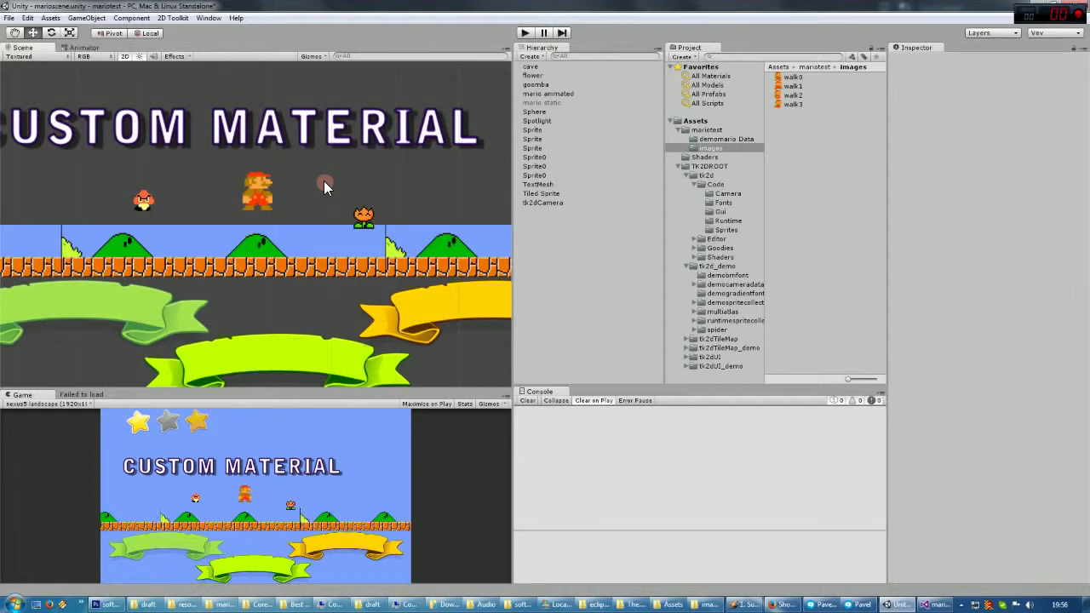
scroll(324, 181, "down", 1)
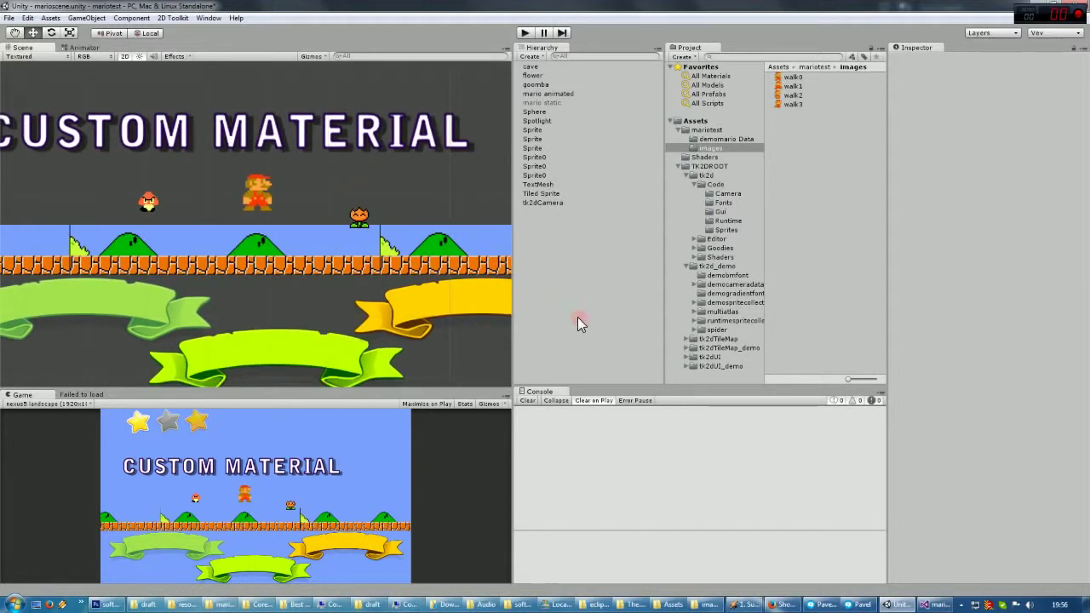
- Review the OnCollisionEnter2D flower and goomba code in mariomove.cs, then return to Unity
left_click(931, 605)
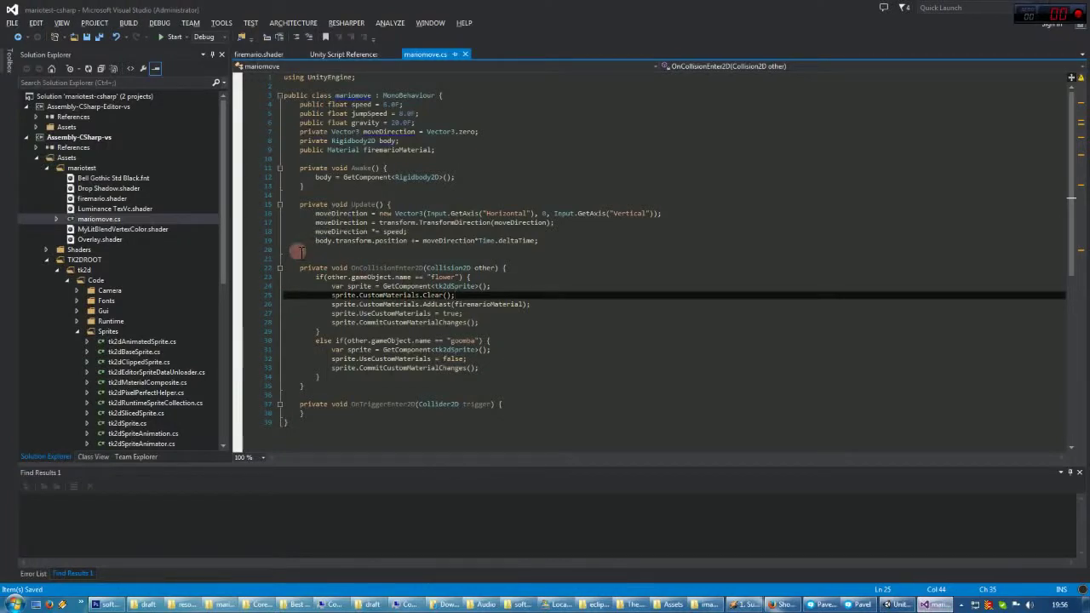
mouse_move(220, 241)
left_mouse_down()
mouse_move(215, 370)
mouse_move(226, 227)
left_mouse_up()
left_click(442, 241)
key("alt+Tab")
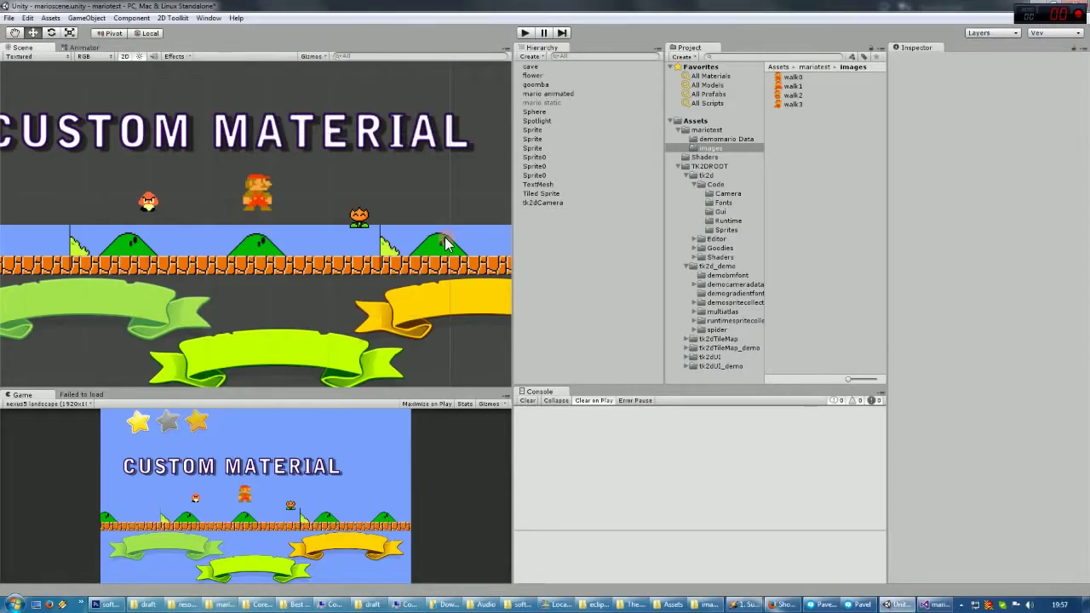
- Select Mario, the CUSTOM MATERIAL text, and the bottom green ribbon in turn
left_click(256, 189)
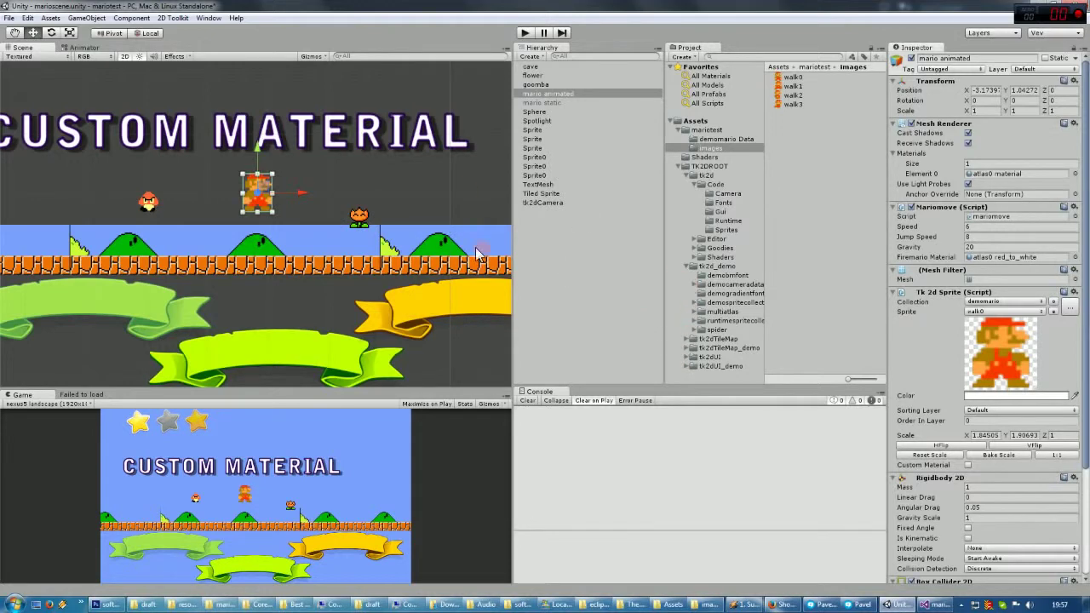
left_click(298, 134)
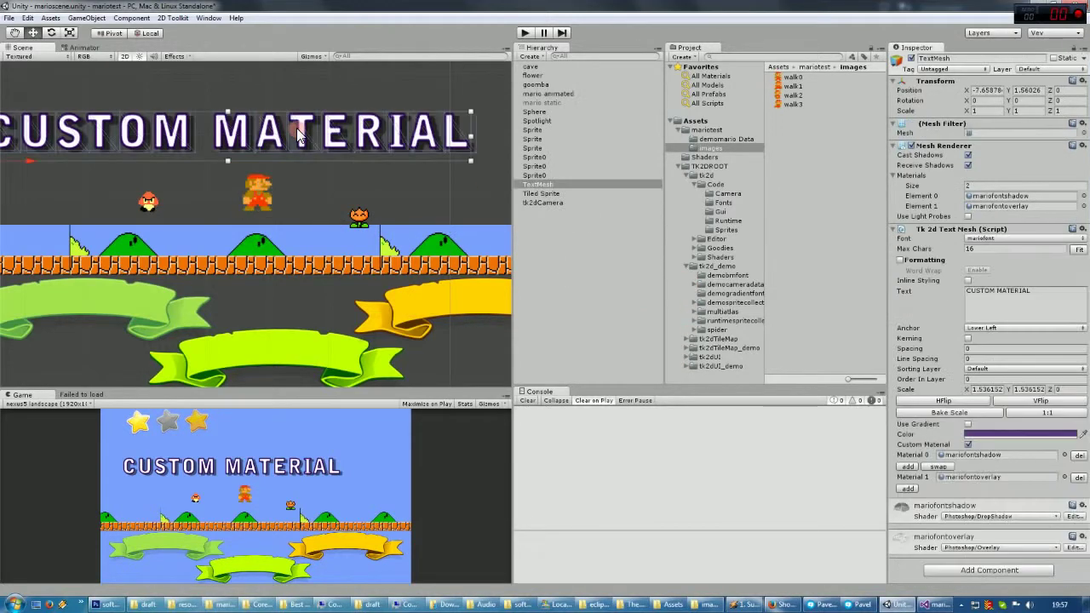
left_click(279, 355)
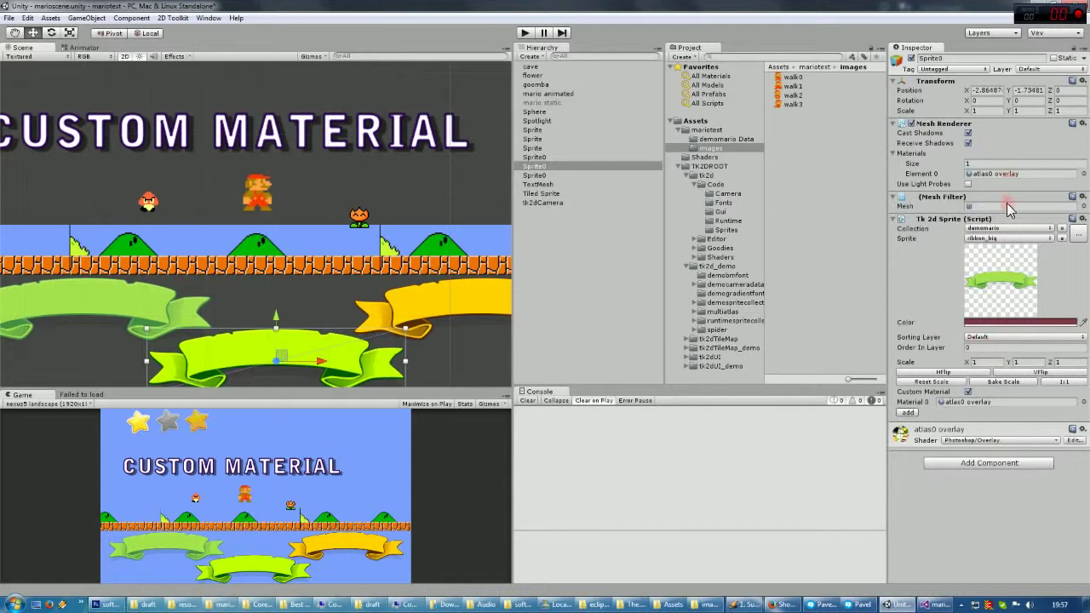
- Set the ribbon's atlas0 overlay material shader to Photoshop/Luminance TexVc
left_click(954, 448)
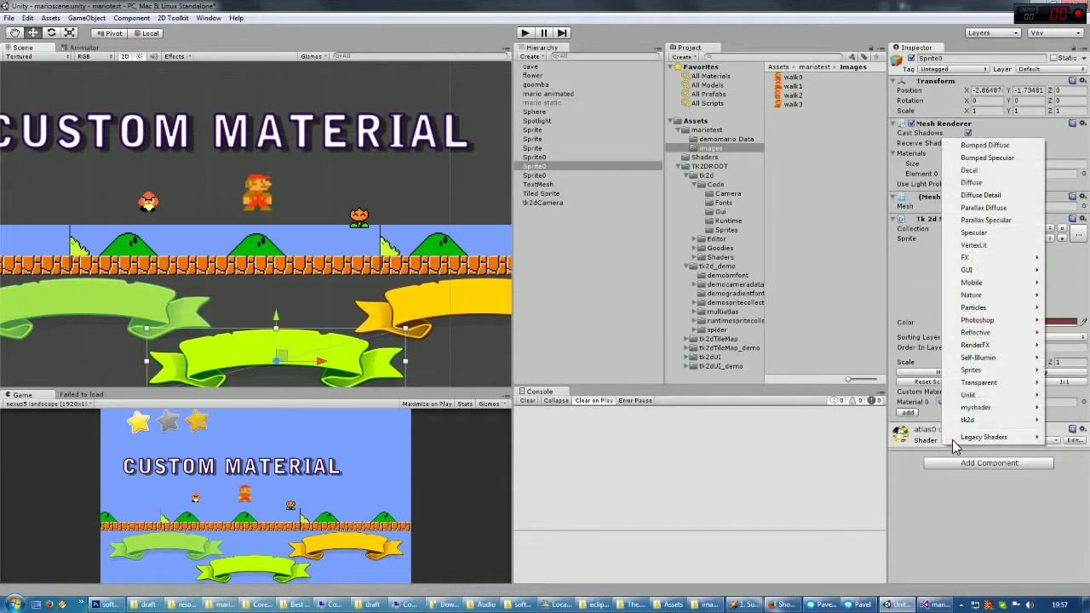
mouse_move(975, 320)
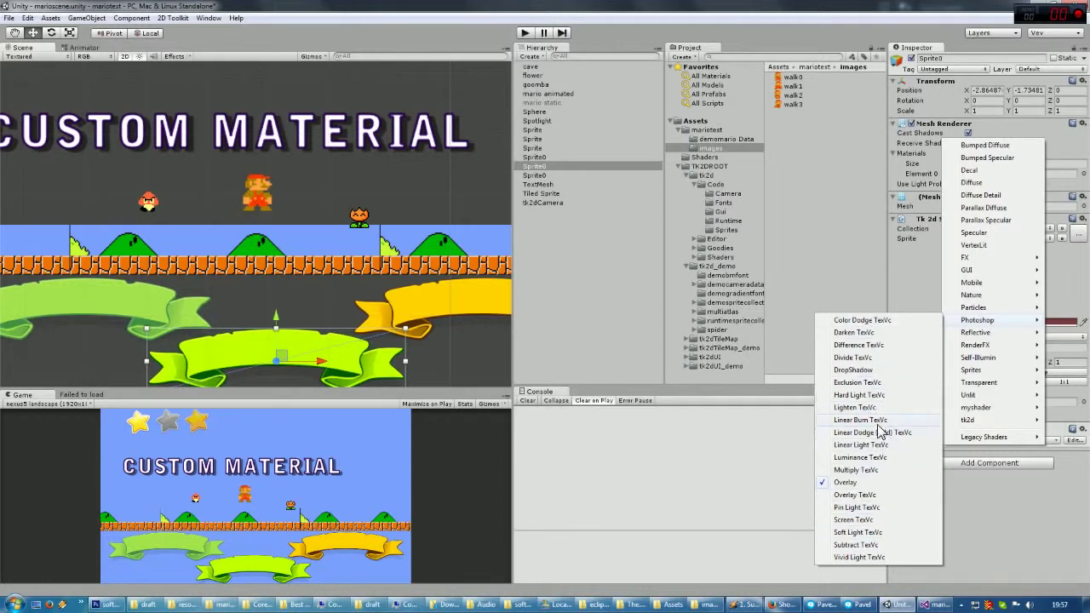
left_click(254, 356)
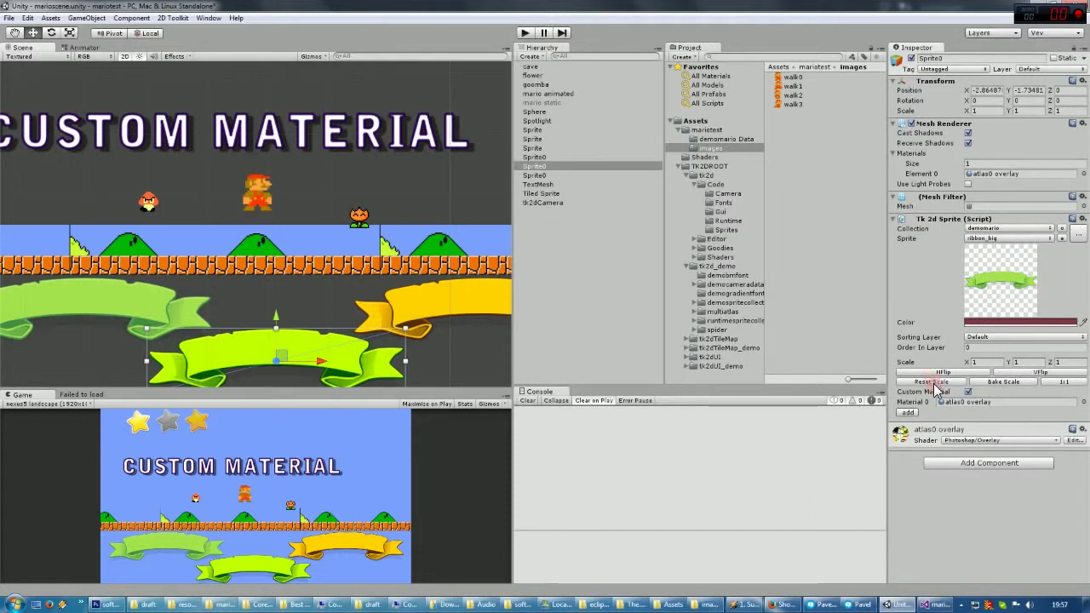
double_click(961, 394)
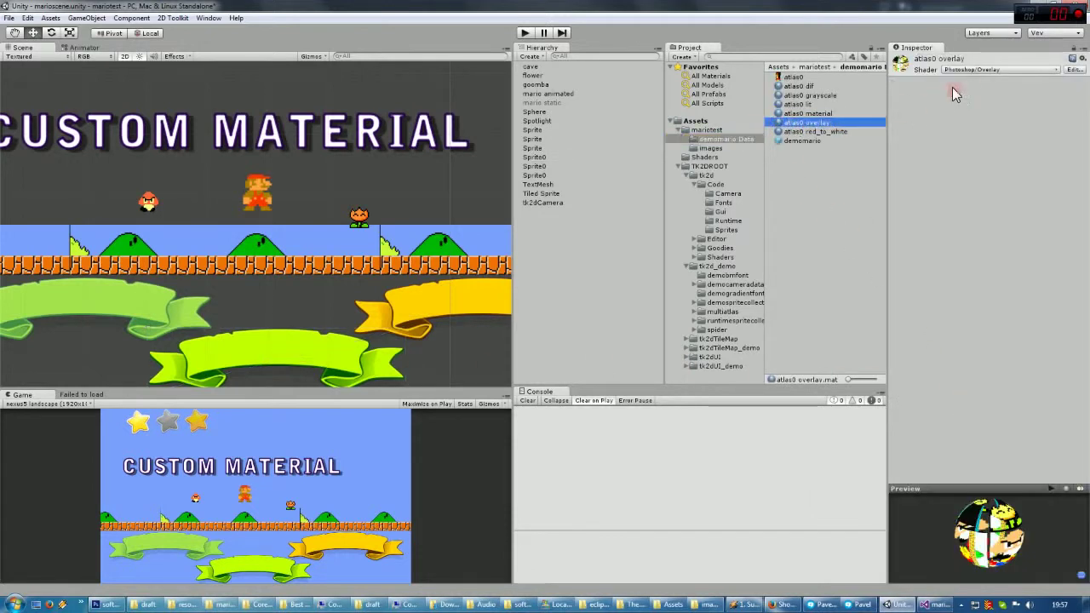
left_click(980, 69)
mouse_move(992, 257)
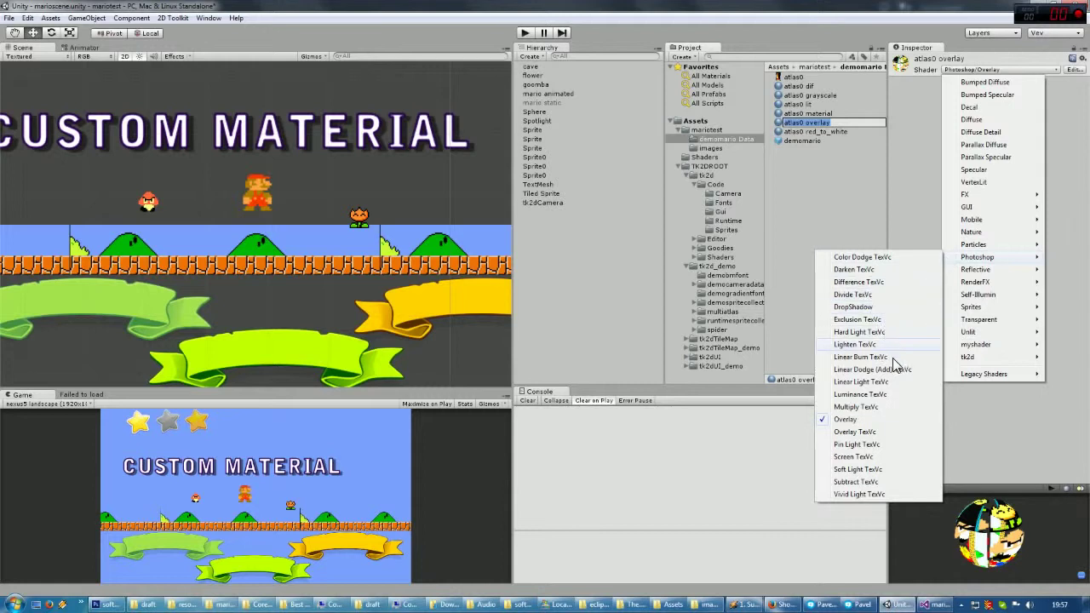
left_click(891, 396)
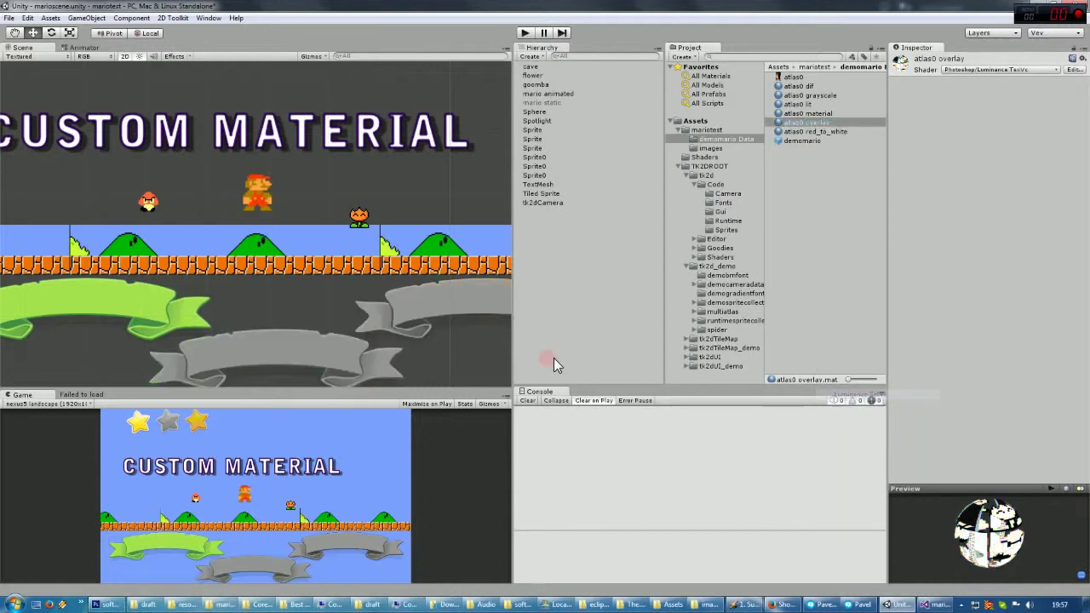
- Select the grey banner, then compare the materials of the grey star and the left yellow star
left_click(296, 347)
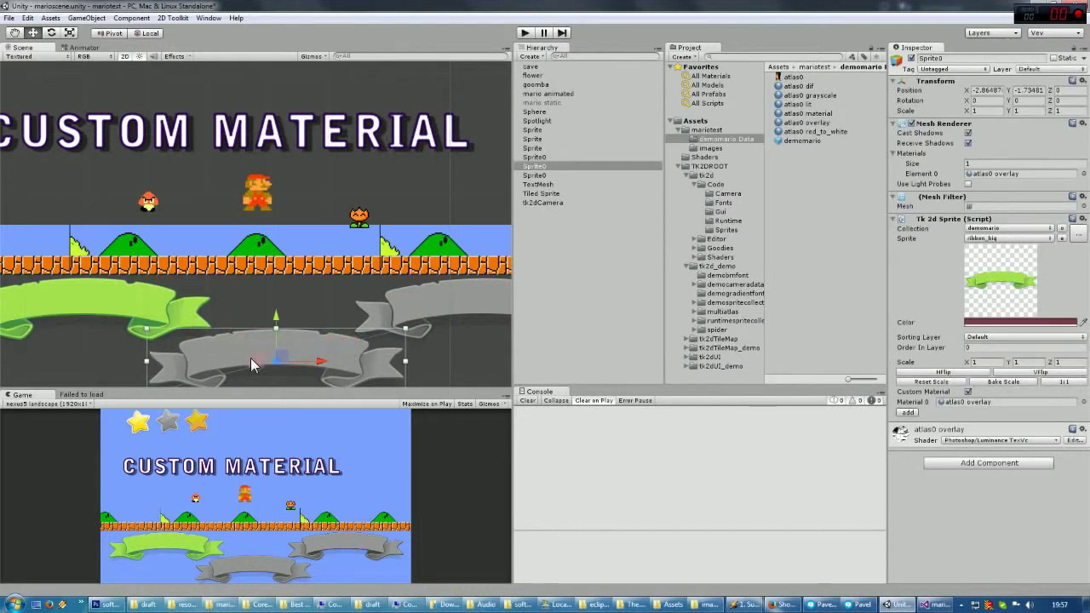
key("Up")
key("Left")
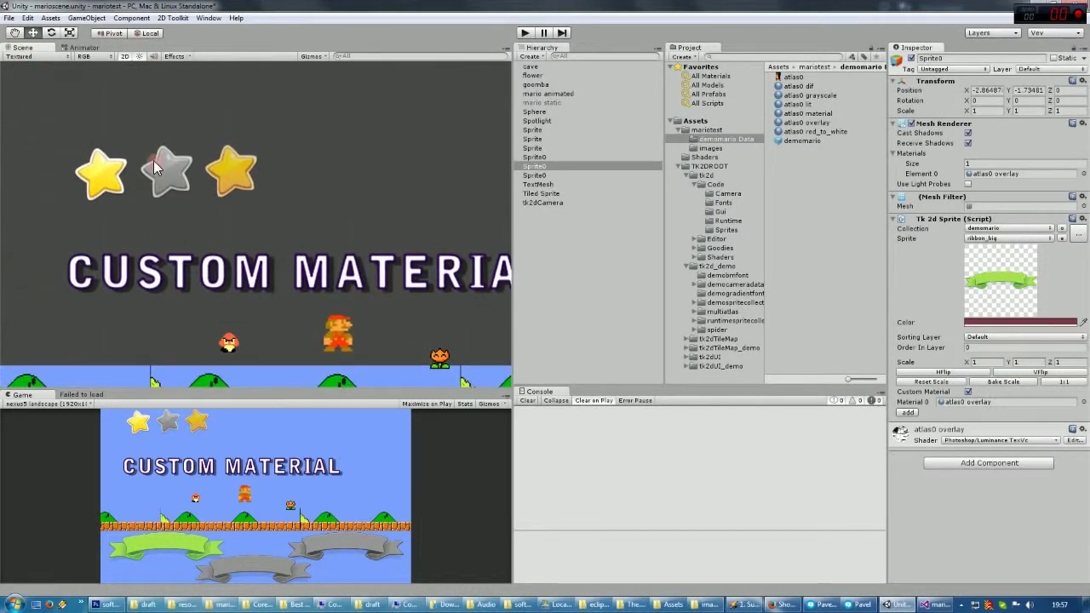
left_click(177, 176)
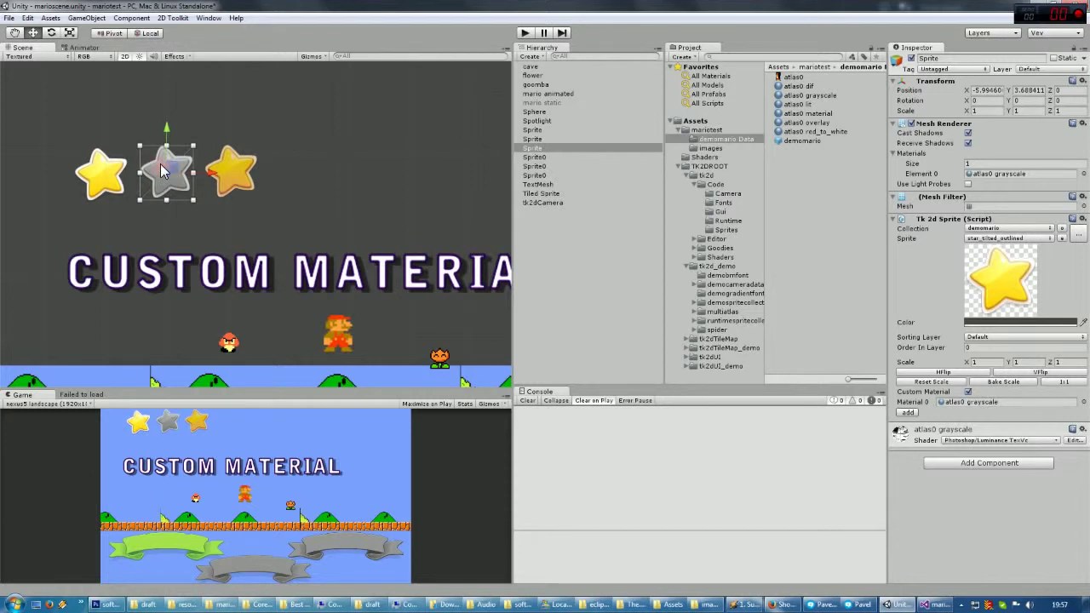
left_click(103, 180)
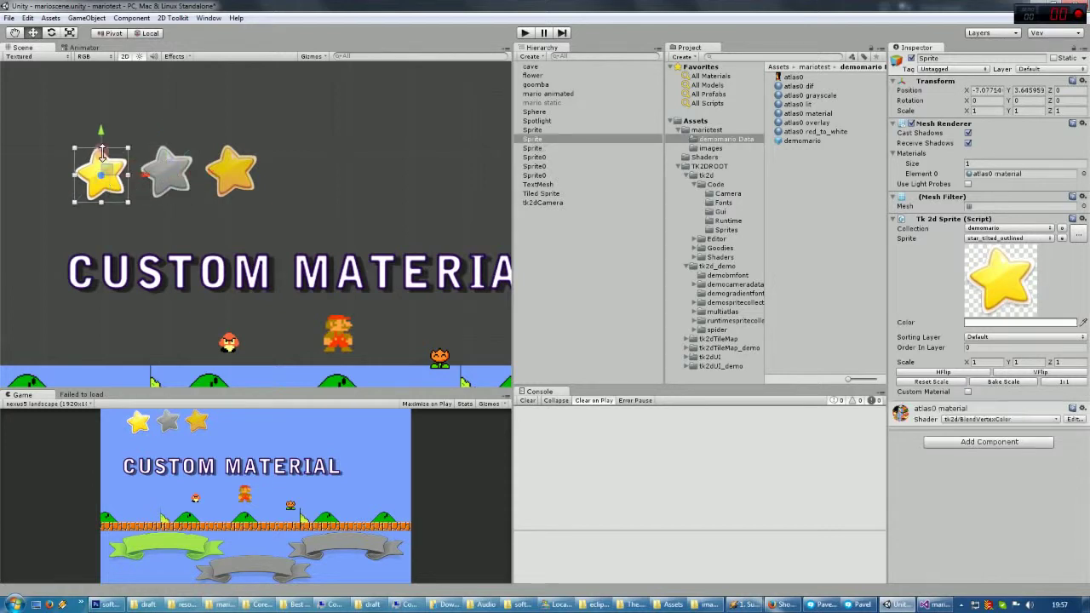